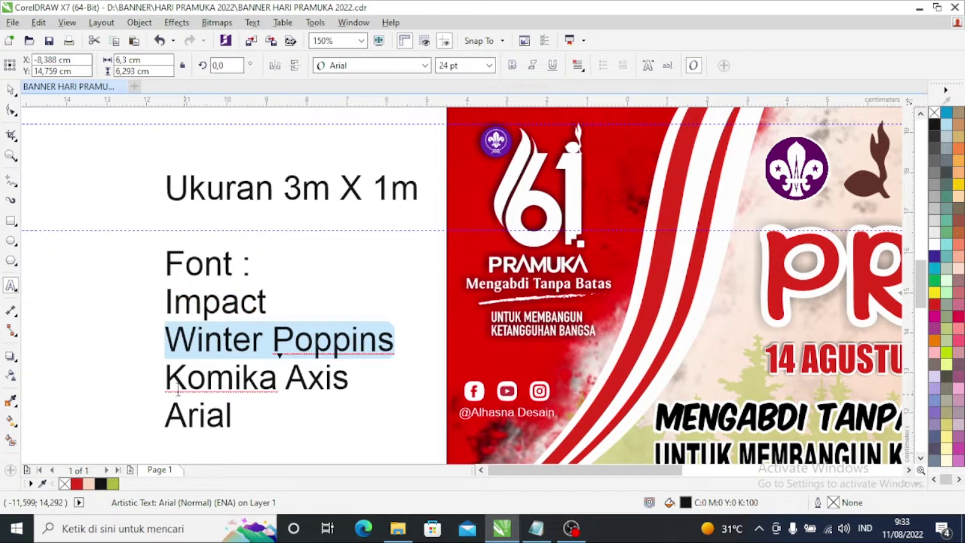
- Leave the text editing of the size and font notes and move the note block farther left of the banner
left_click_drag(165, 417, 282, 411)
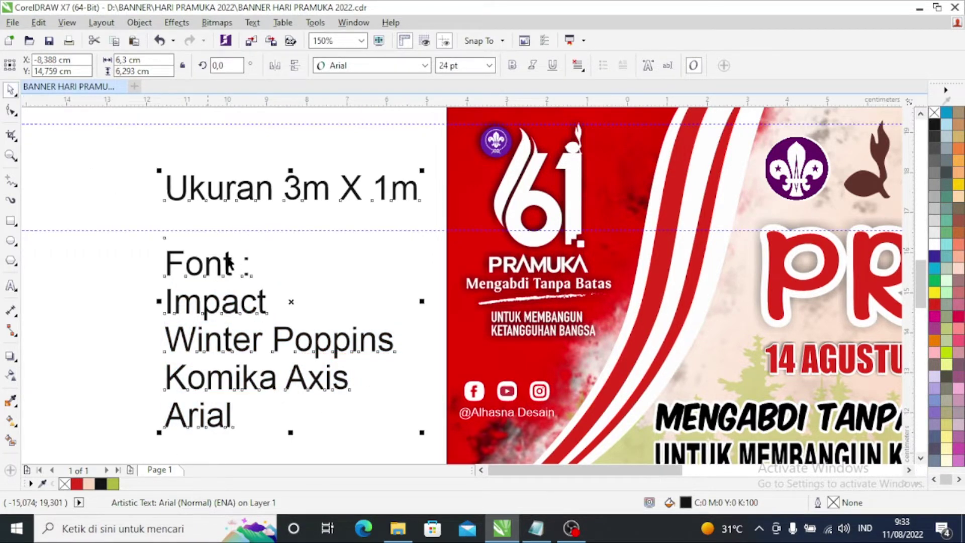
left_click(10, 89)
scroll(84, 232, "down", 1)
scroll(216, 238, "down", 1)
left_click(219, 330)
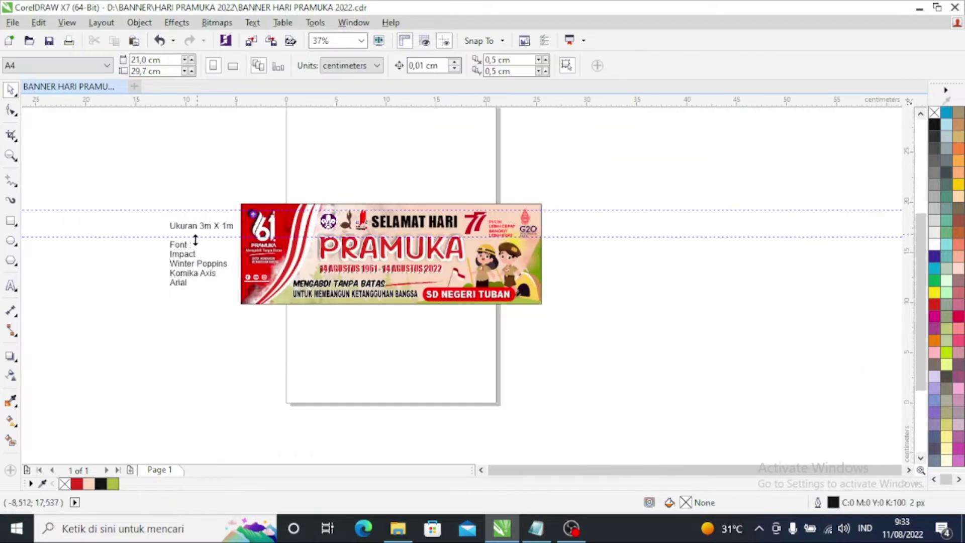
left_click_drag(182, 261, 122, 266)
left_click(190, 295)
- Select all the objects of the finished banner and move them off the page to its right side
left_click_drag(220, 176, 573, 341)
left_click_drag(387, 252, 726, 334)
scroll(308, 286, "down", 3)
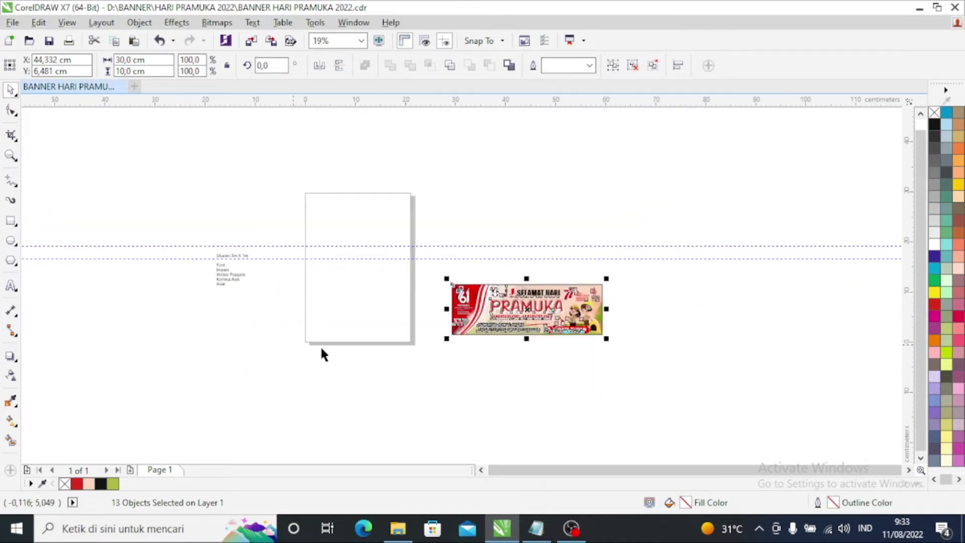
scroll(420, 332, "up", 3)
scroll(328, 283, "down", 3)
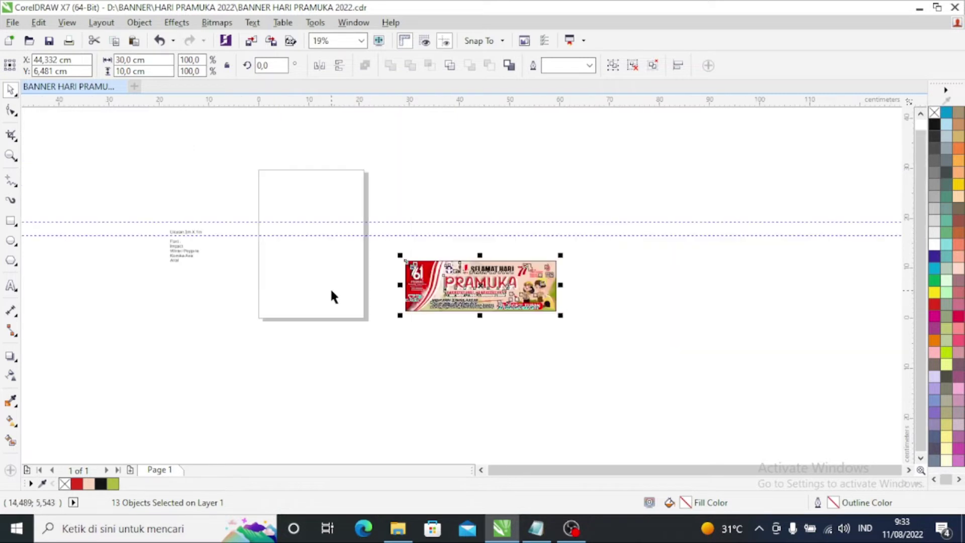
scroll(502, 315, "up", 3)
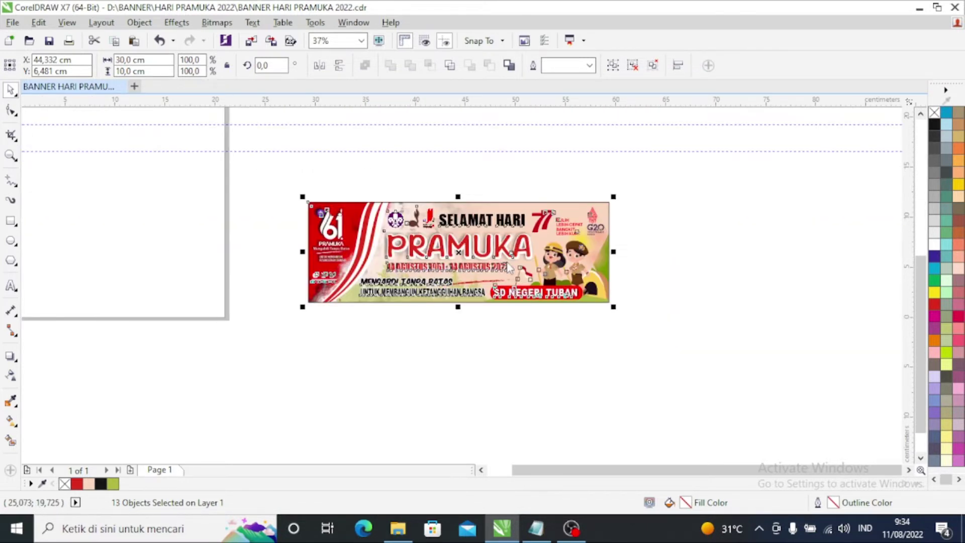
- Create a new A4 portrait document in centimeters with CMYK color mode and 300 dpi rendering resolution
key("ctrl+n")
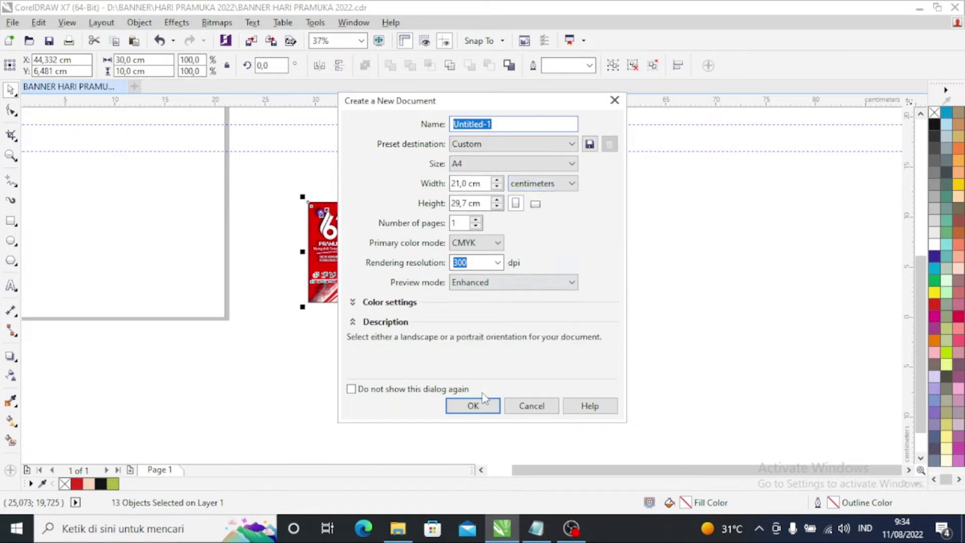
left_click(486, 166)
left_click(483, 223)
left_click(537, 186)
left_click(536, 317)
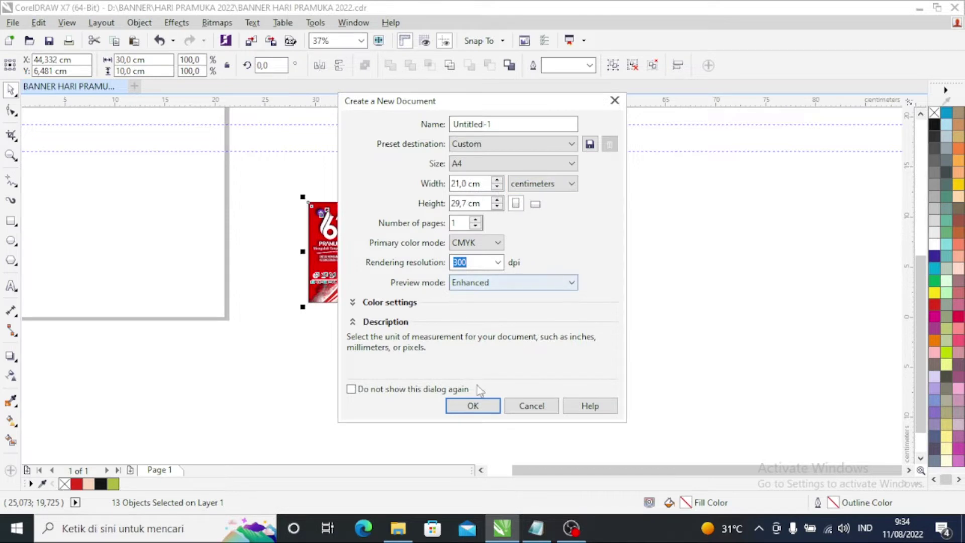
left_click(477, 405)
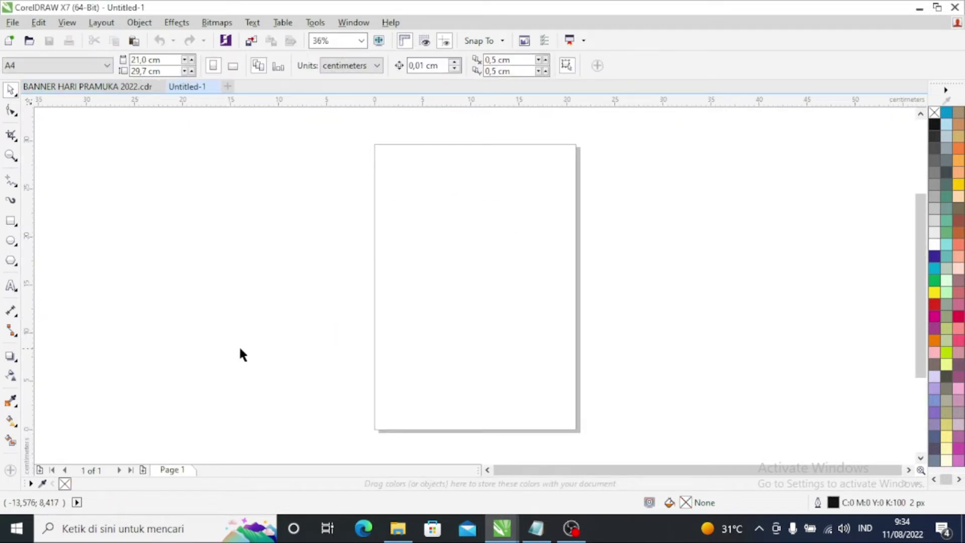
- Draw a rectangle across the page and set its size to 30 cm wide by 10 cm high
left_click(11, 220)
left_click_drag(322, 211, 620, 336)
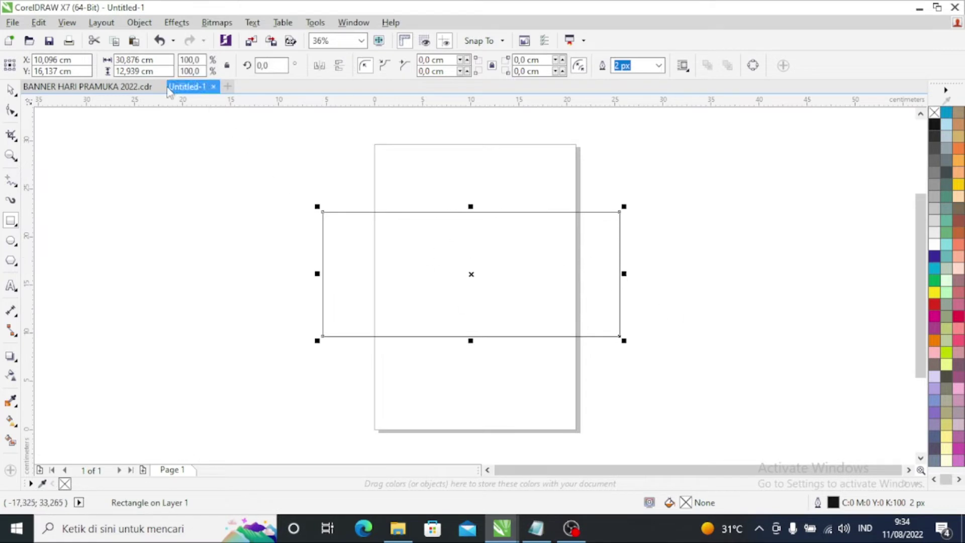
type("3")
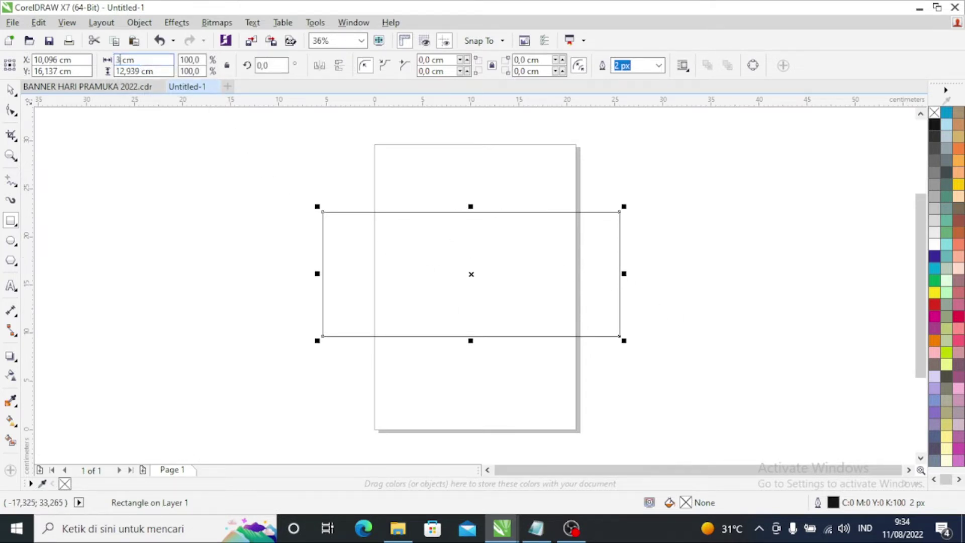
left_click(139, 71)
type("10")
key("Return")
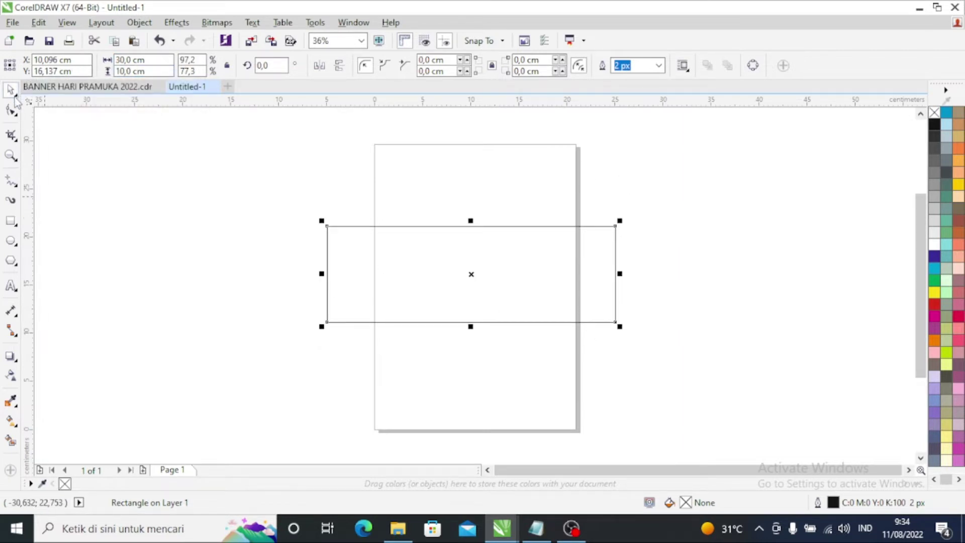
- Center the rectangle on the page
key("p")
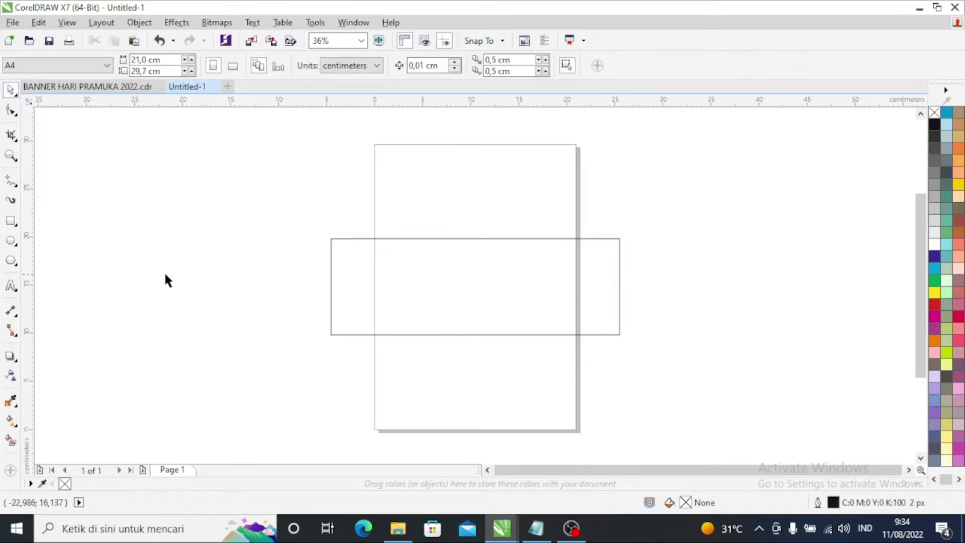
scroll(558, 309, "up", 3)
scroll(461, 281, "down", 3)
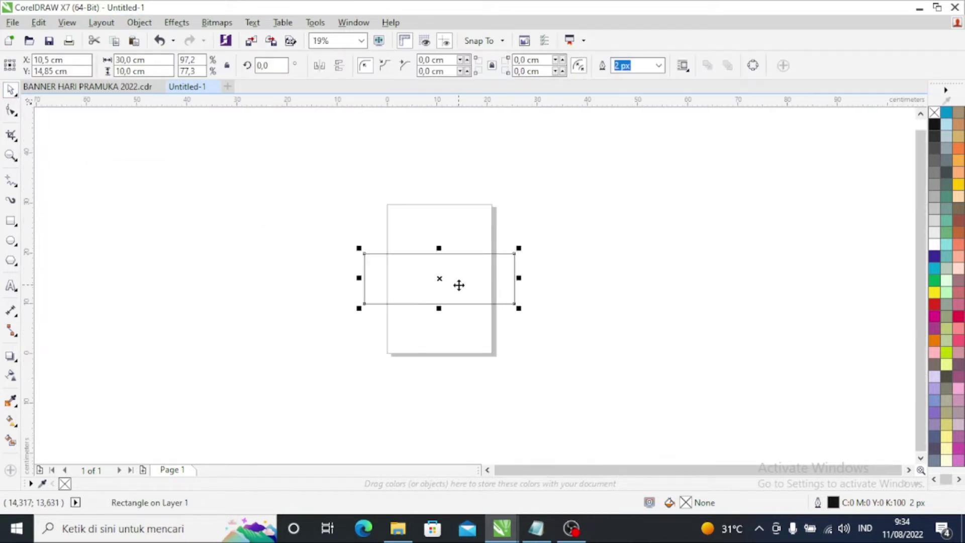
- Copy the finished banner from BANNER HARI PRAMUKA 2022.cdr into the new document, to the right of the page
key("ctrl+Tab")
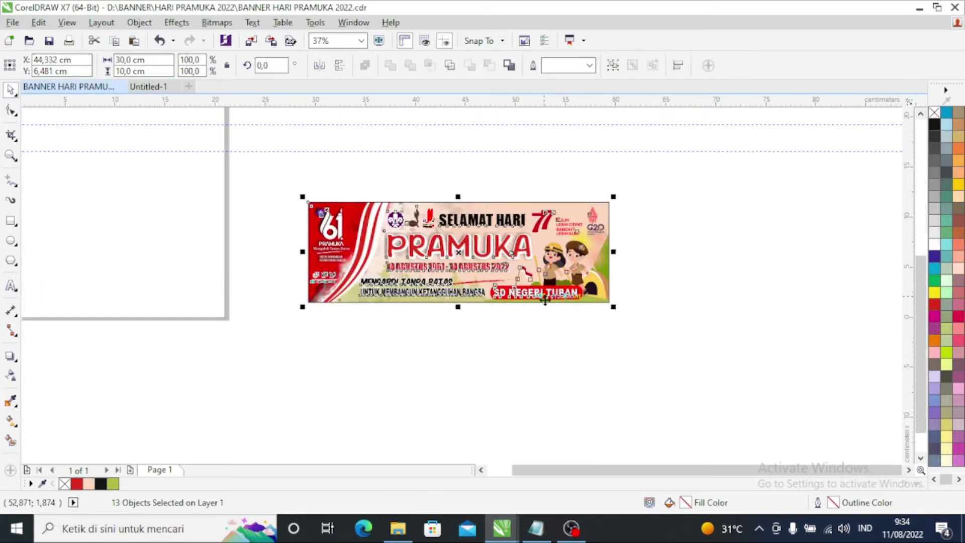
left_click(148, 86)
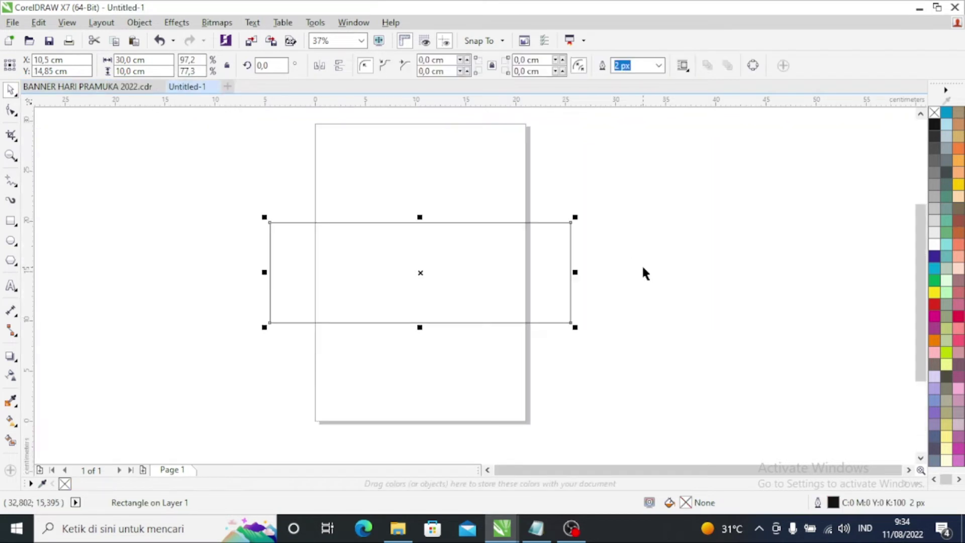
key("ctrl+v")
left_click(705, 237)
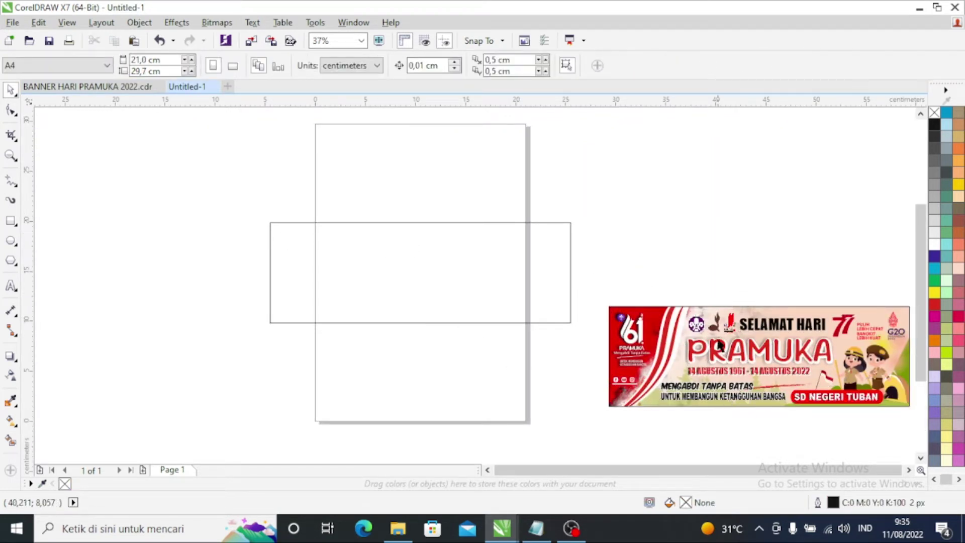
scroll(611, 346, "down", 2)
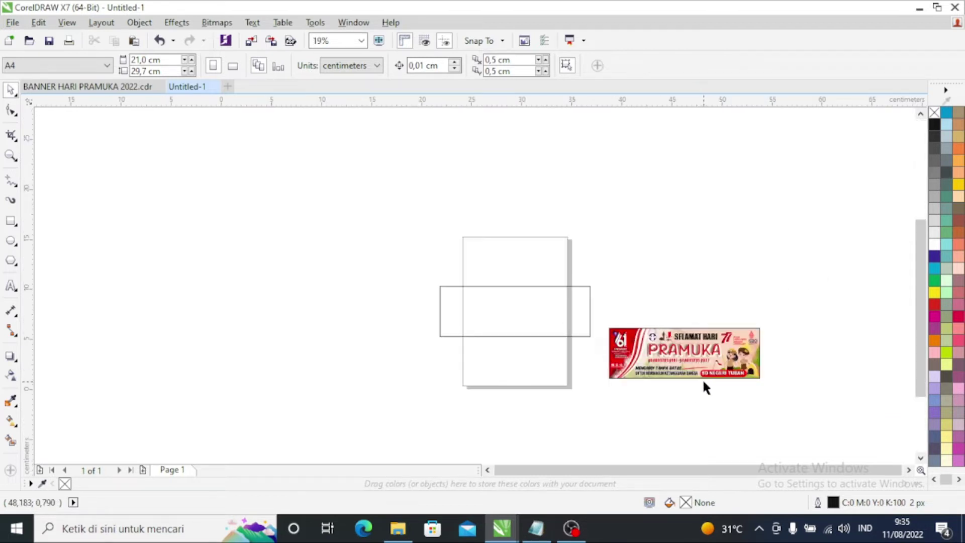
scroll(704, 380, "up", 2)
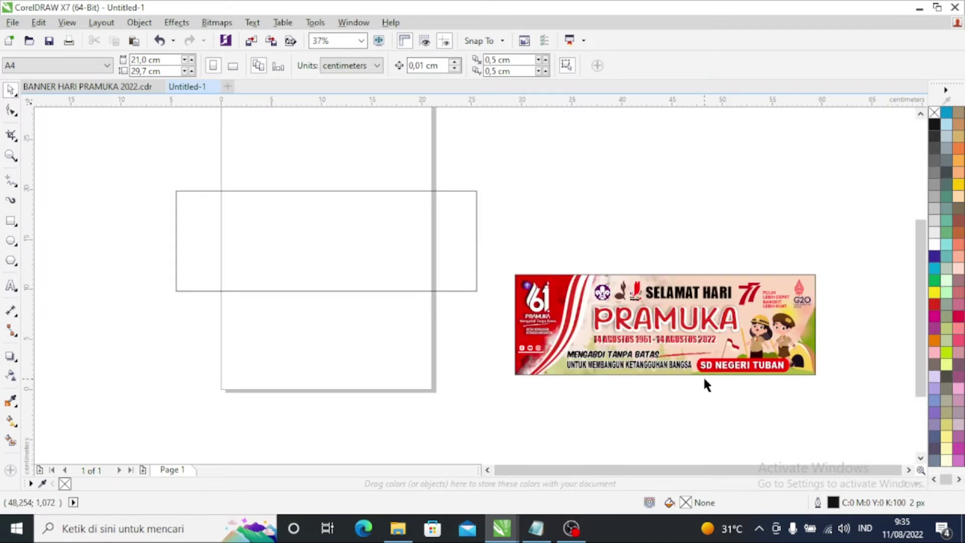
- Move the 61 Pramuka logo group and the social media icons off the banner to below the blank rectangle's left end
left_click(532, 311)
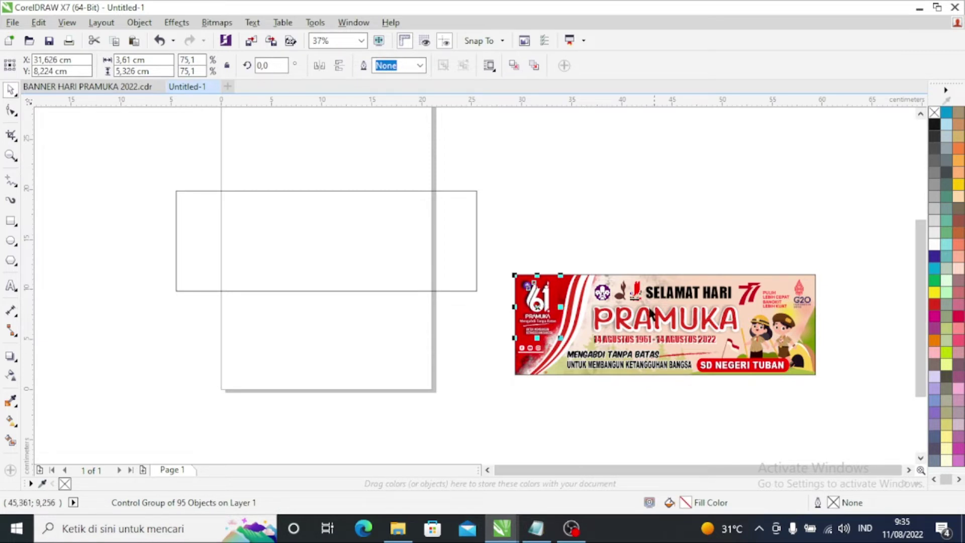
left_click_drag(537, 307, 199, 340)
left_click(579, 458)
left_click_drag(571, 370, 198, 377)
left_click(813, 418)
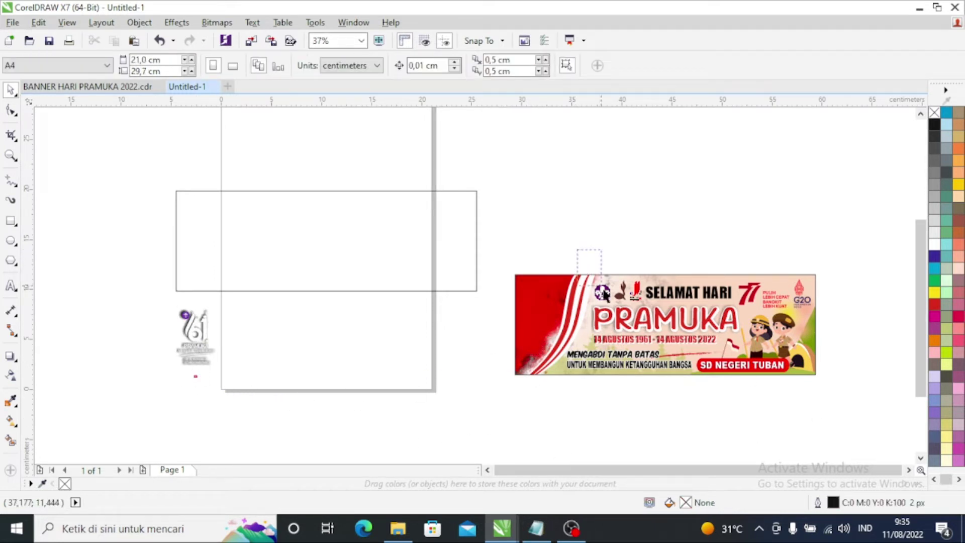
- Move the banner's remaining texts, logos and scout characters together to below the blank rectangle, leaving only the background artwork
left_click_drag(824, 352, 825, 404)
left_click(825, 404)
left_click_drag(681, 411, 818, 381)
left_click_drag(689, 324, 357, 357)
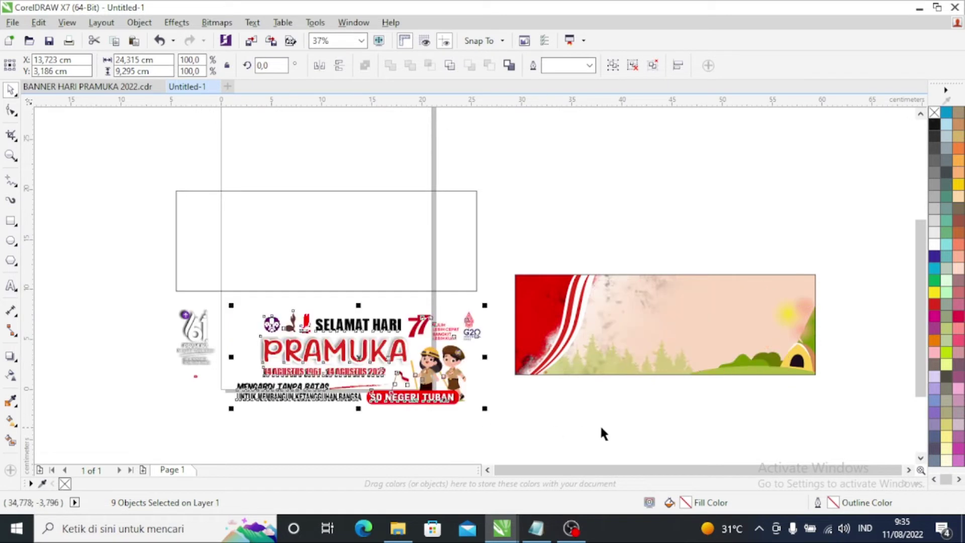
left_click(581, 424)
- Extract the contents of the banner background's PowerClip and move the extracted artwork above the empty frame
left_click(663, 332)
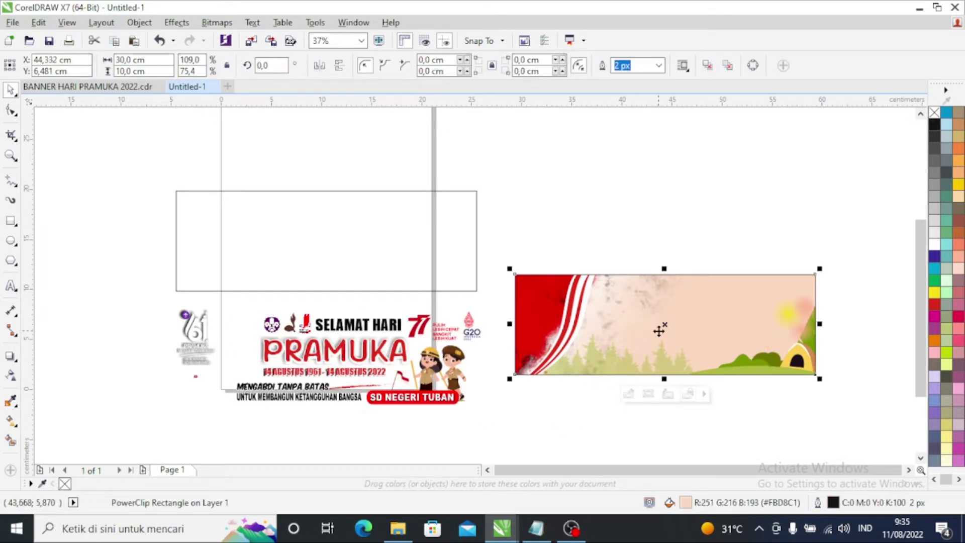
right_click(651, 340)
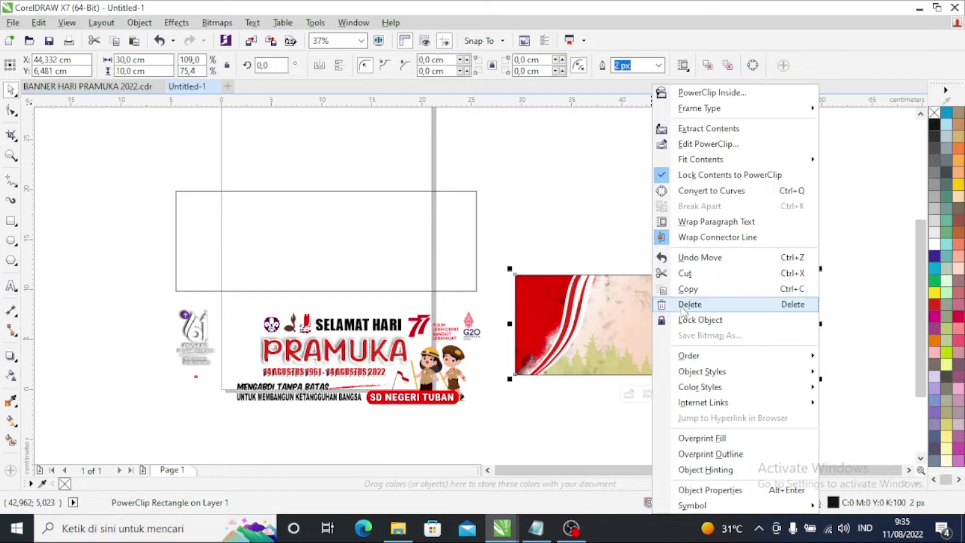
left_click(683, 129)
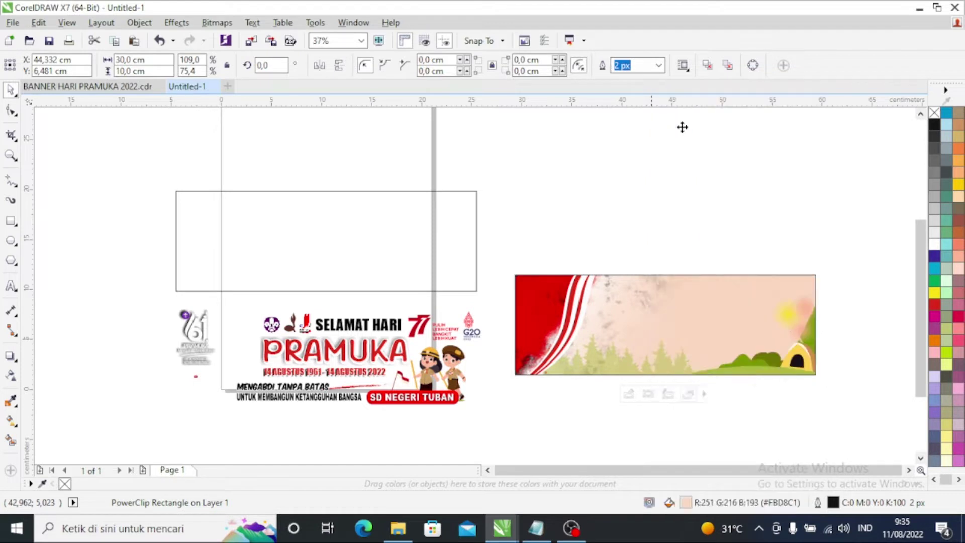
left_click_drag(514, 314, 603, 176)
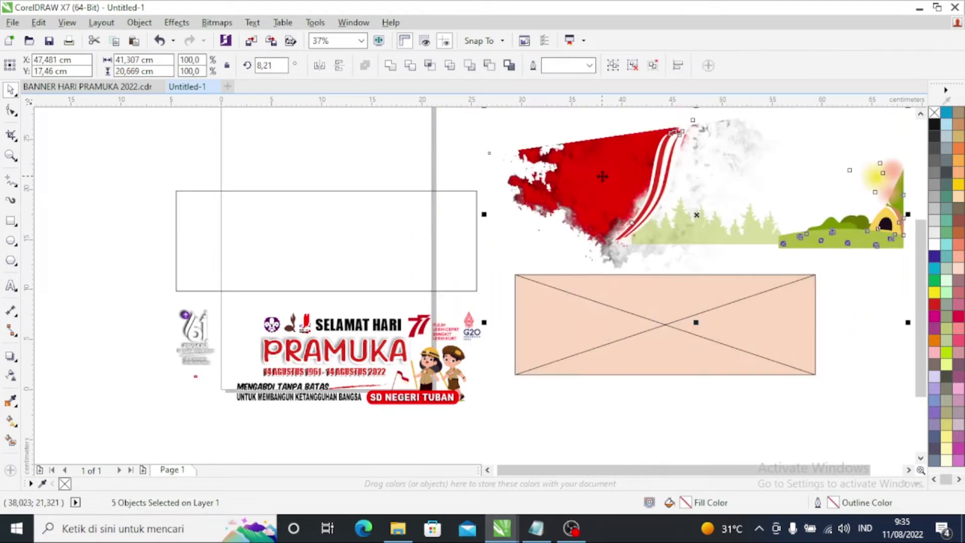
left_click(718, 408)
- Fill the blank banner rectangle with pink and shift the empty peach frame slightly closer to it
scroll(554, 274, "down", 3)
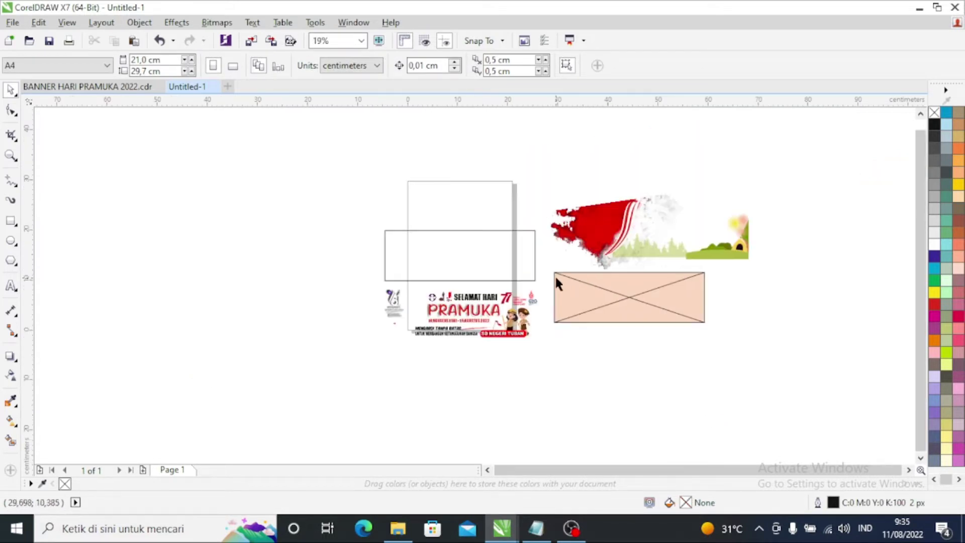
scroll(654, 229, "up", 3)
scroll(582, 245, "down", 2)
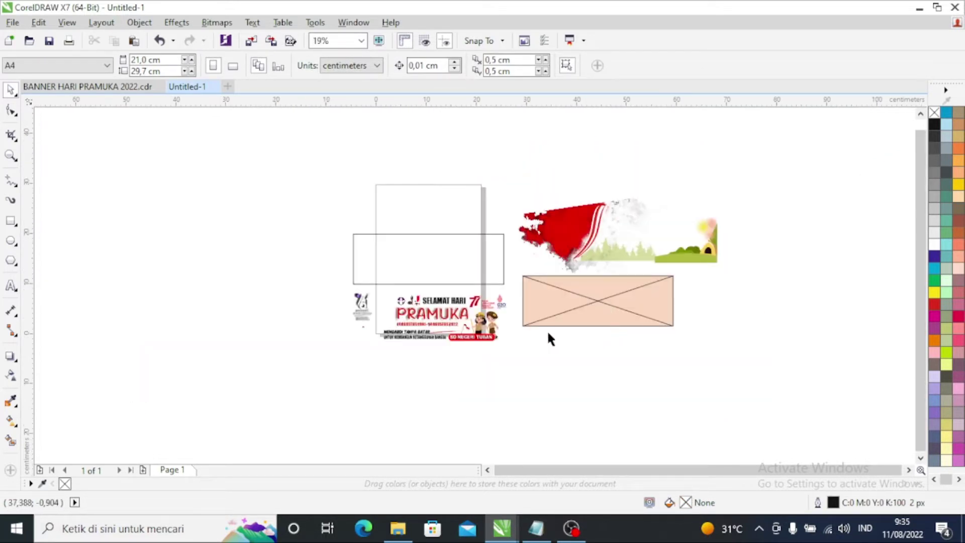
scroll(505, 276, "up", 2)
left_click(501, 275)
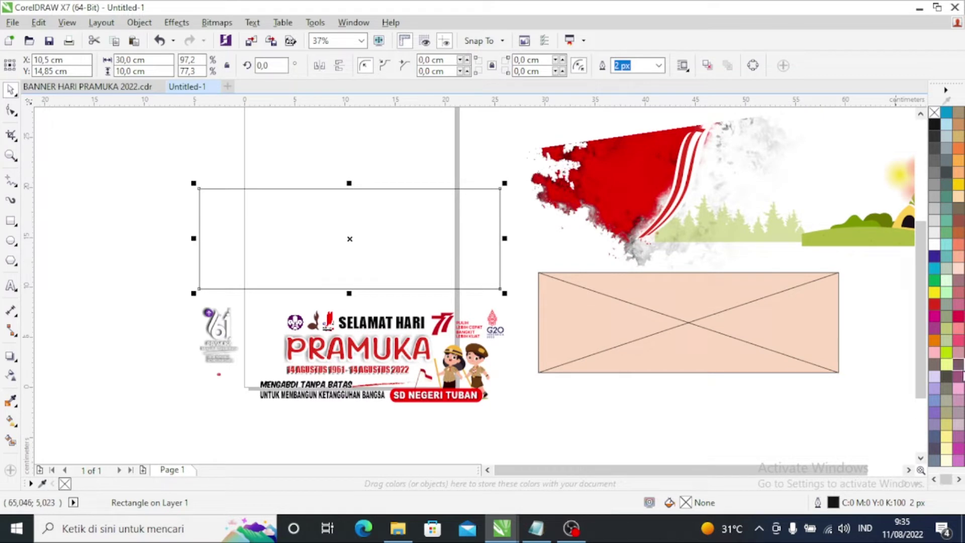
left_click(935, 354)
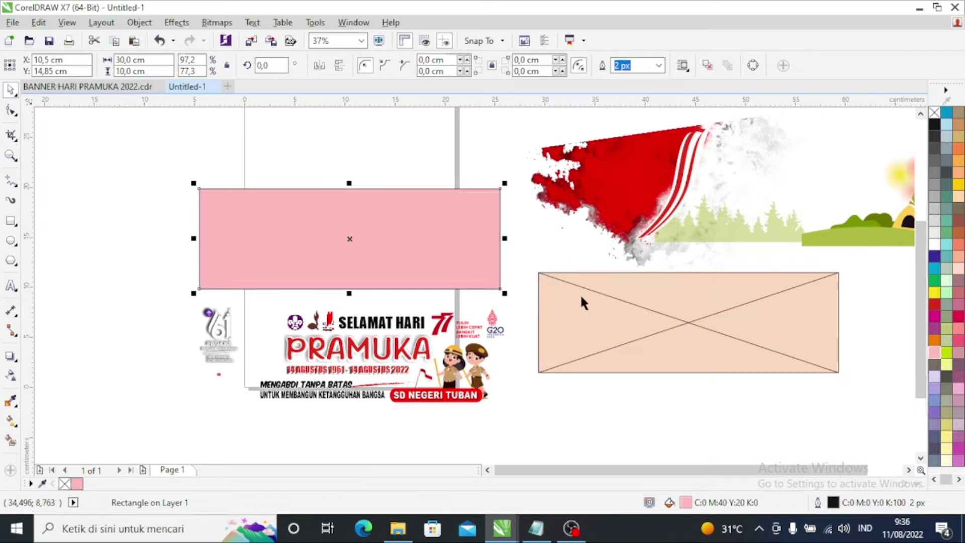
left_click_drag(575, 320, 560, 317)
- Set the banner rectangle's fill to the peach color sampled from the empty PowerClip frame
left_click(490, 282)
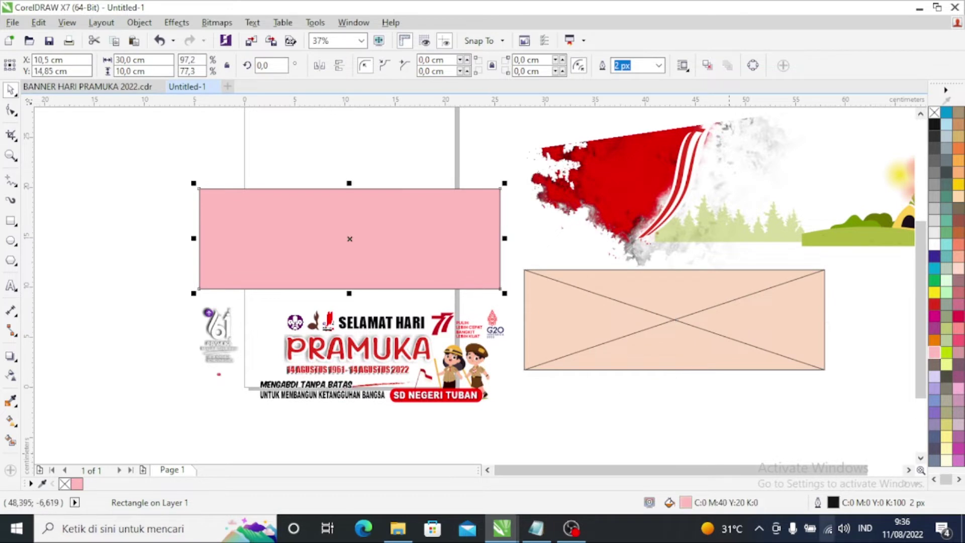
double_click(685, 503)
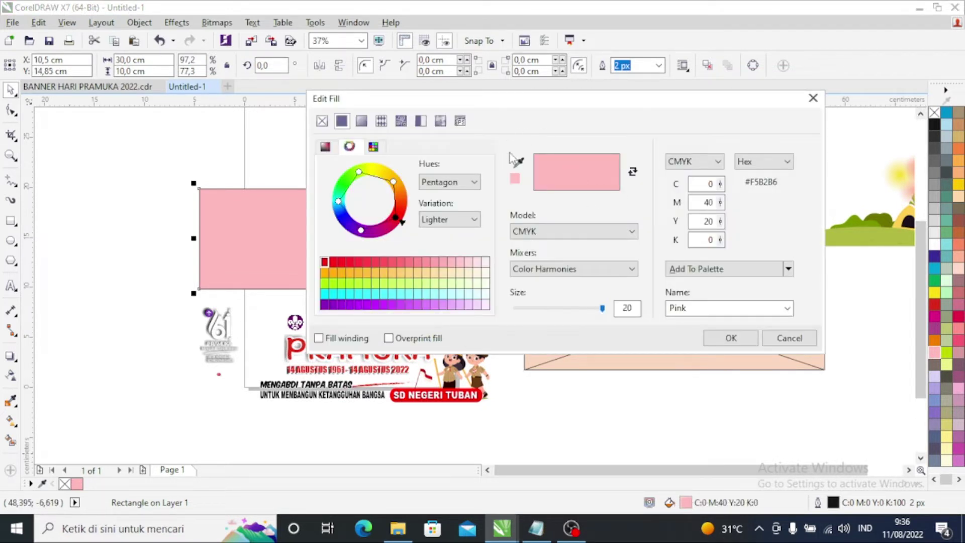
left_click(518, 162)
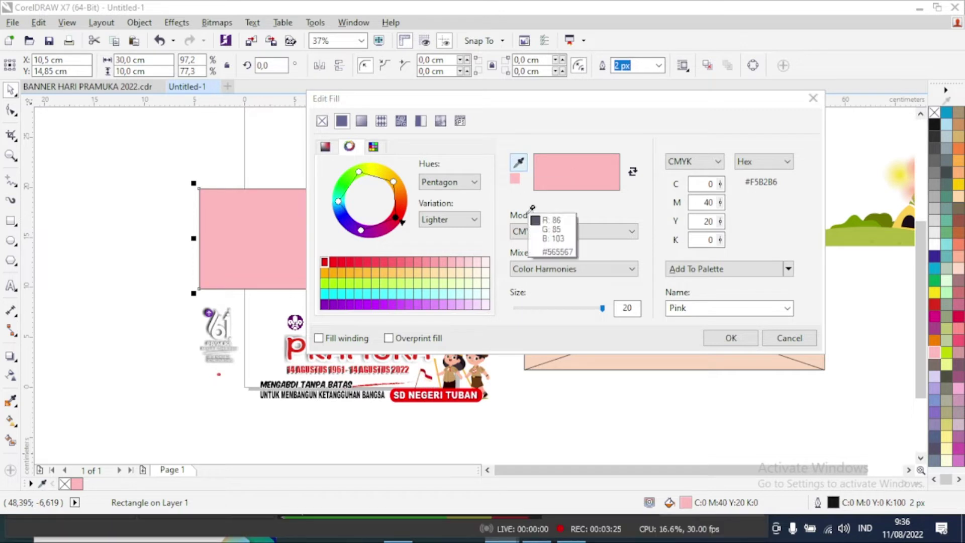
left_click(676, 356)
left_click(730, 337)
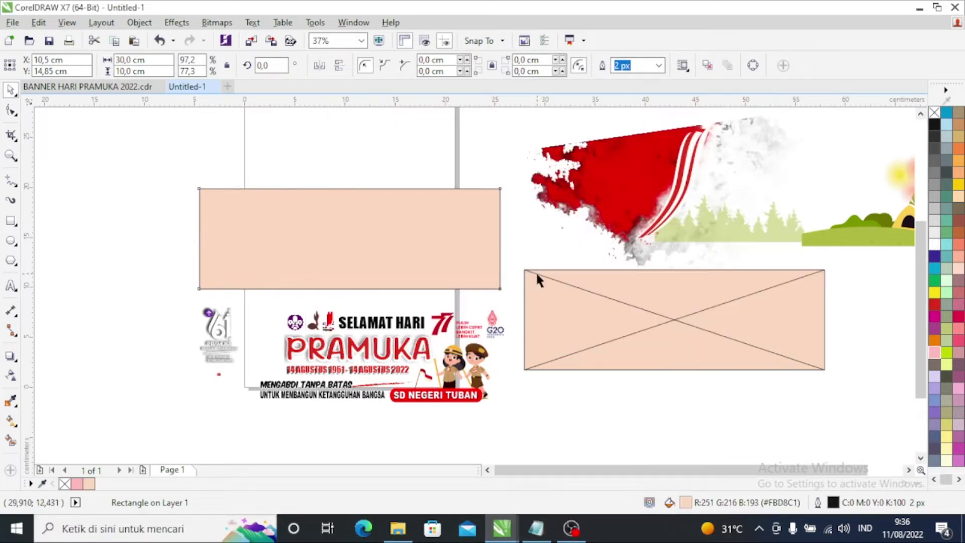
- Delete the empty peach PowerClip frame
left_click(635, 323)
right_click(637, 321)
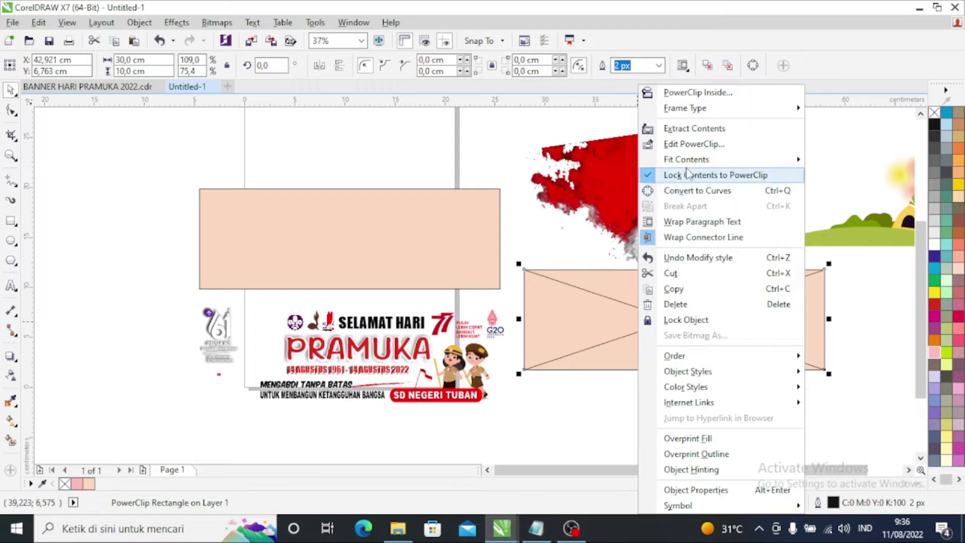
left_click(675, 304)
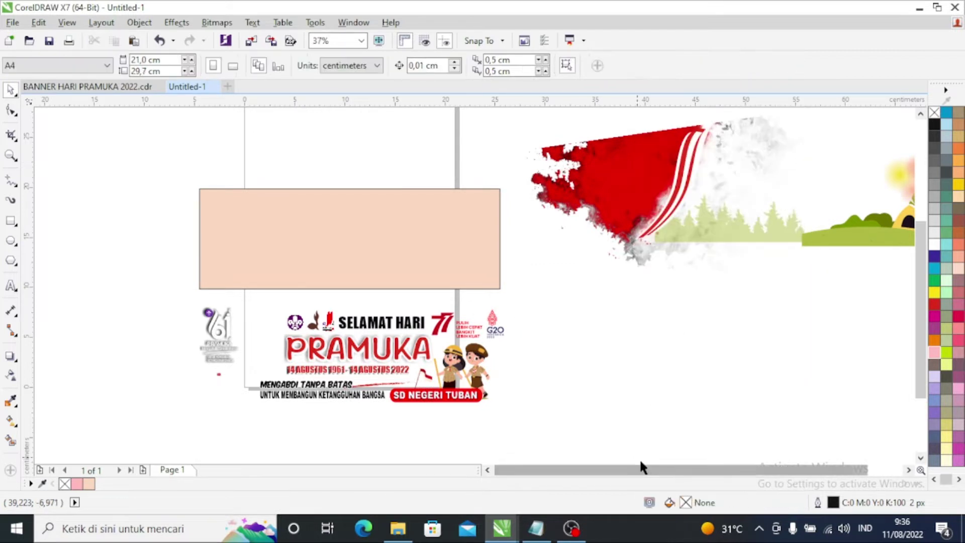
- Select the five background artwork objects and place them inside the peach banner rectangle as a PowerClip
scroll(546, 301, "down", 1)
scroll(641, 271, "up", 1)
scroll(513, 269, "down", 1)
scroll(520, 266, "up", 2)
scroll(520, 265, "down", 1)
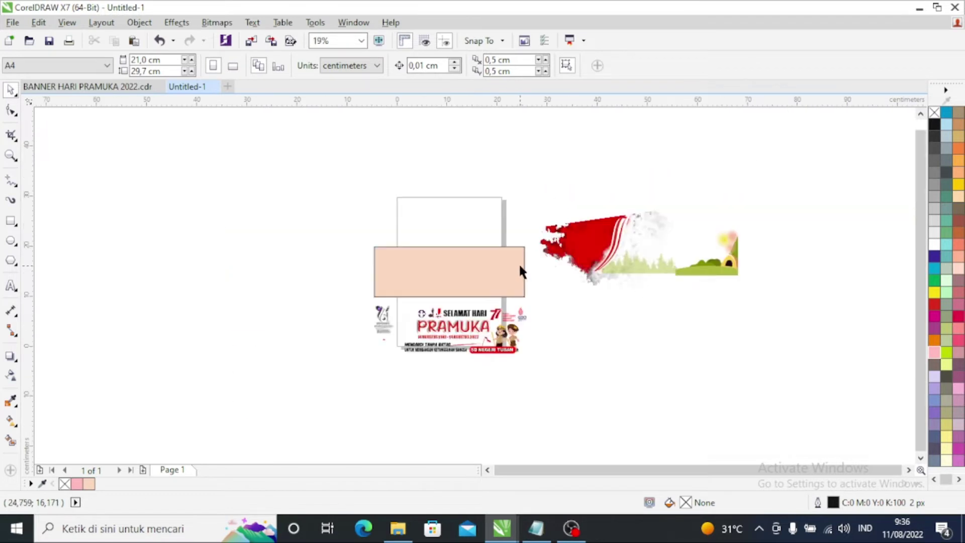
left_click_drag(530, 183, 813, 312)
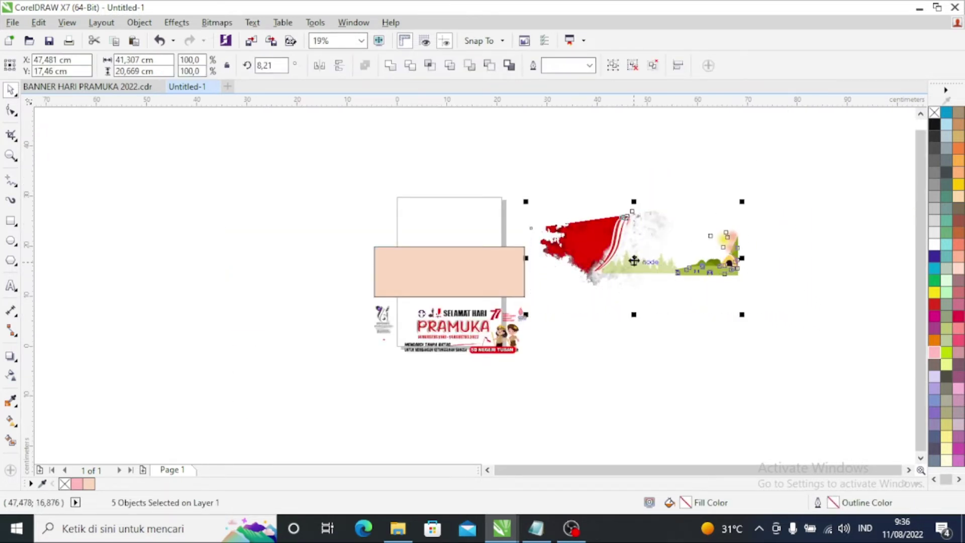
right_click(637, 200)
left_click(653, 206)
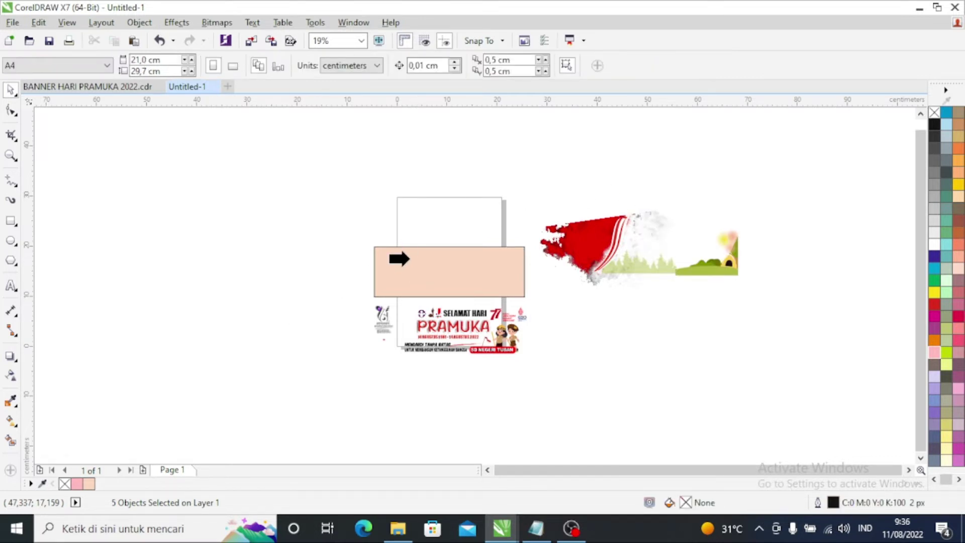
left_click(405, 259)
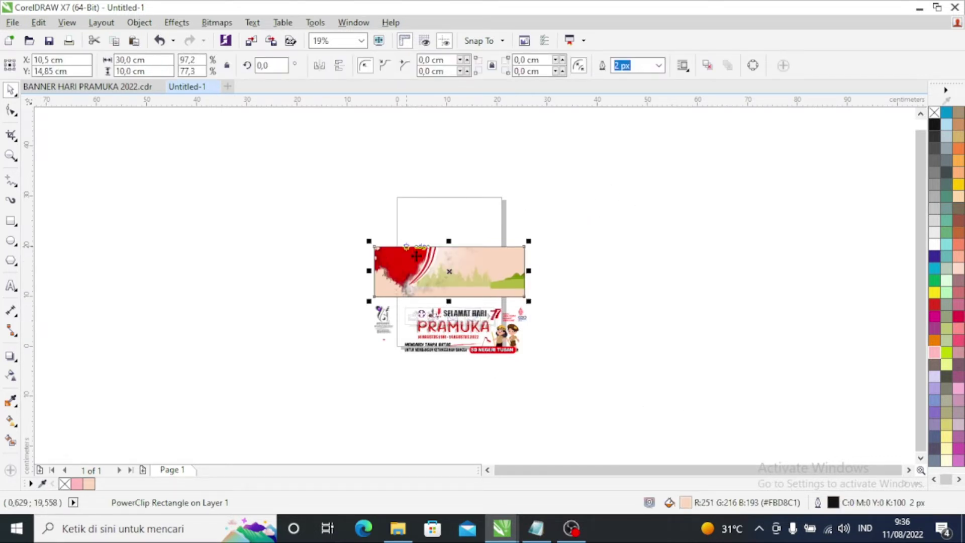
- Open the banner's PowerClip contents for editing and move the red grunge bitmap left and down to about X 0.9, Y 12.7 cm
scroll(452, 297, "up", 2)
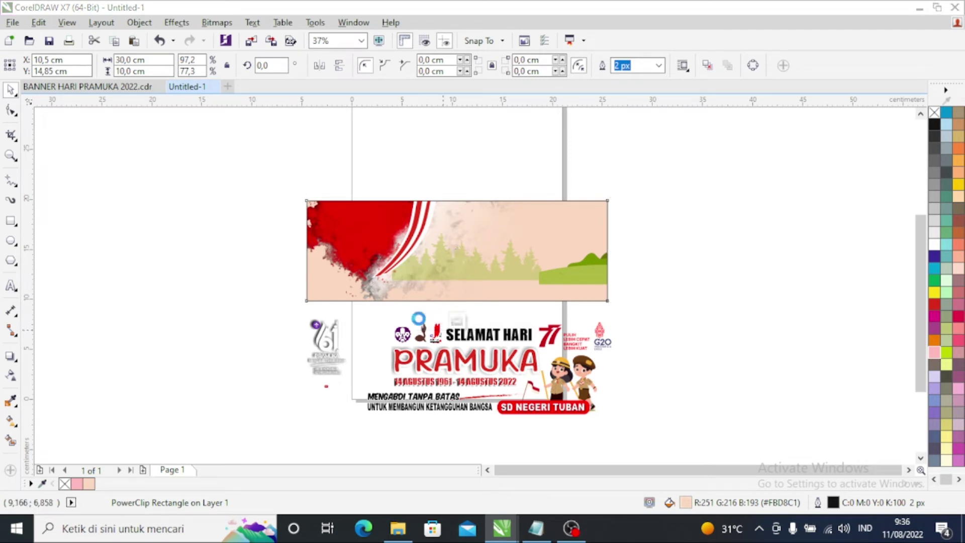
left_click(421, 320)
left_click(337, 196)
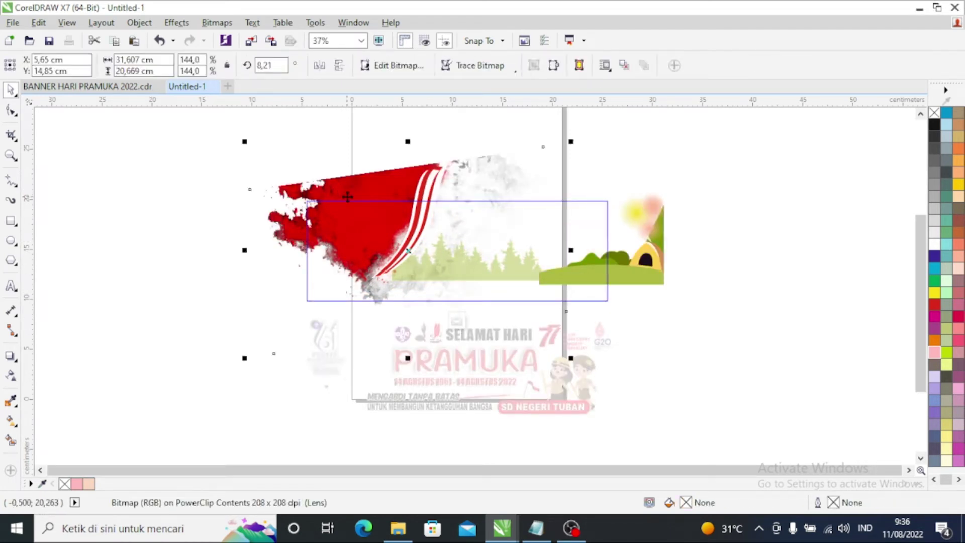
left_click_drag(408, 251, 344, 260)
mouse_move(265, 224)
left_mouse_down()
mouse_move(289, 229)
mouse_move(280, 236)
left_mouse_up()
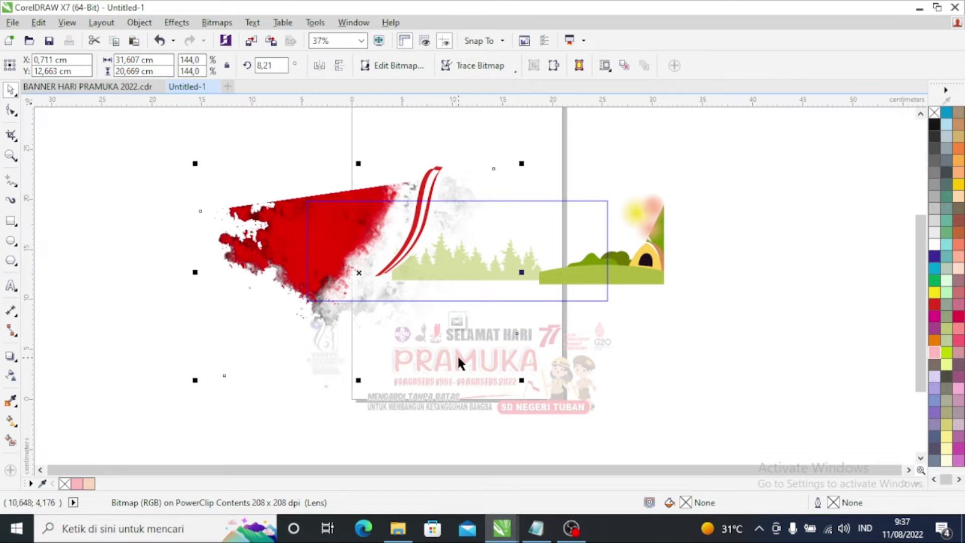
mouse_move(468, 331)
left_mouse_down()
mouse_move(457, 328)
mouse_move(455, 341)
left_mouse_up()
- Move the red-and-white ribbon group left and down onto the red grunge's edge, at about X 1.0, Y 15.4 cm
left_click(422, 170)
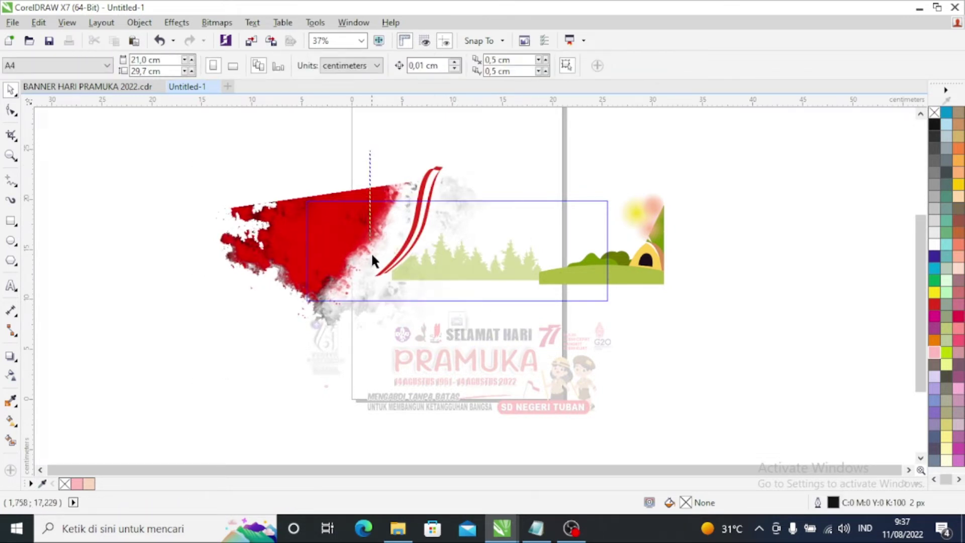
left_click(414, 221)
left_click_drag(413, 221, 361, 248)
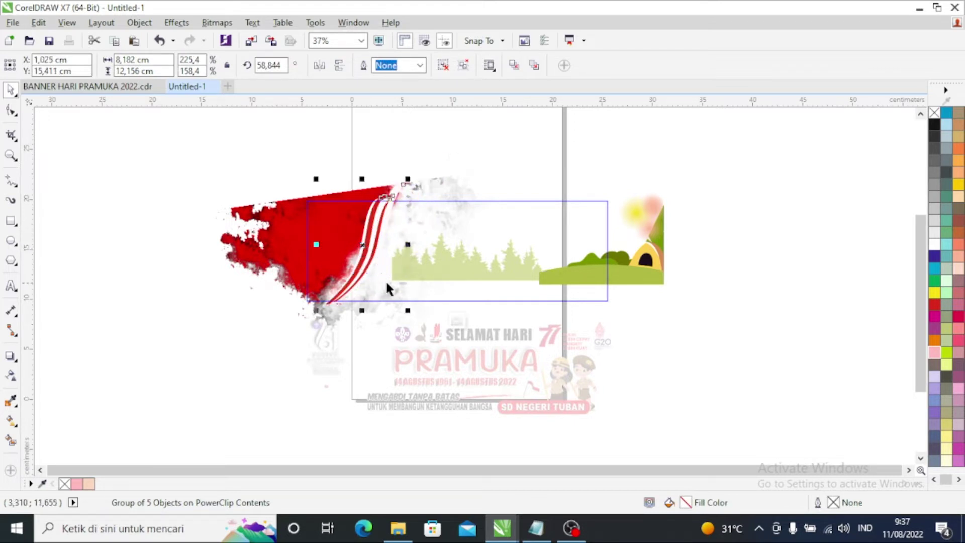
- Nudge the red grunge bitmap right to about X 1.22 cm and the ribbon group to about X 1.09 cm
left_click(259, 245, "ctrl")
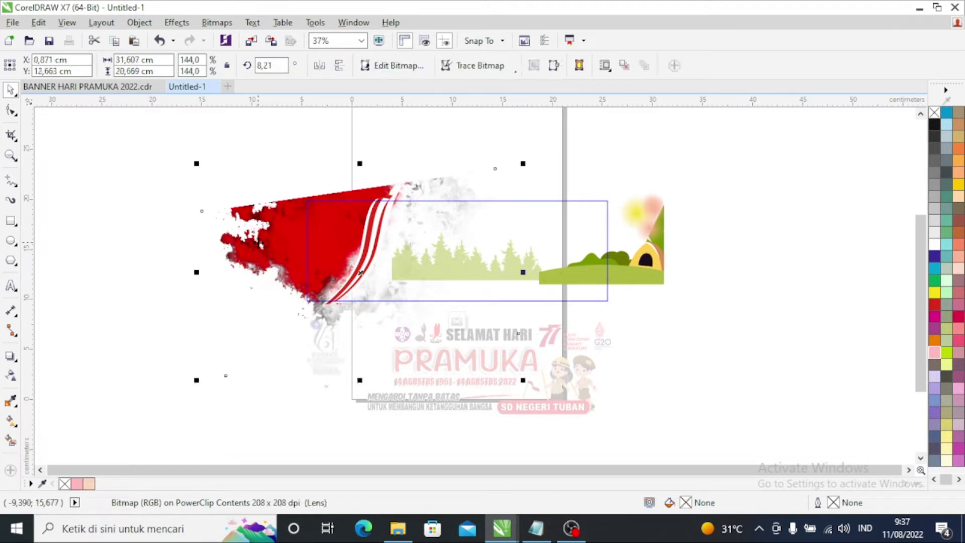
key("Delete")
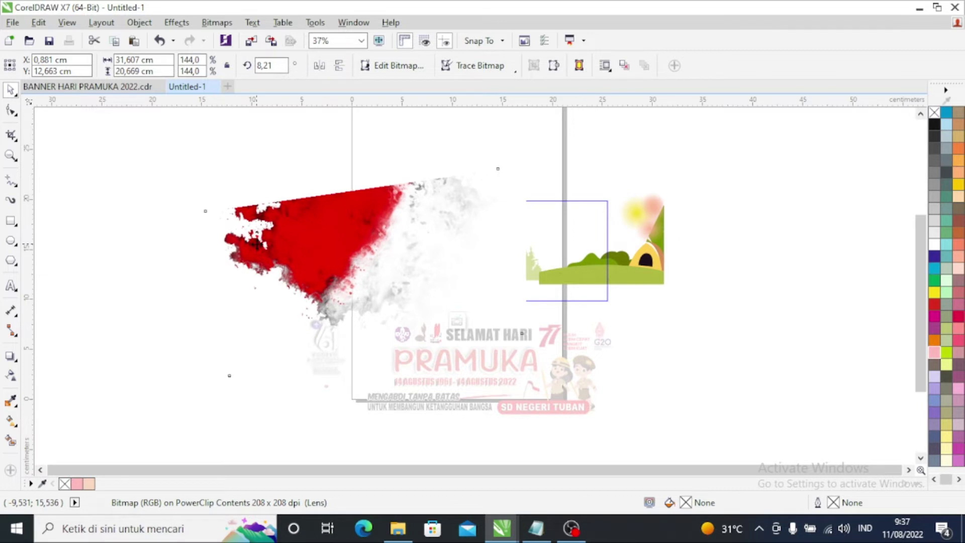
key("ctrl+z")
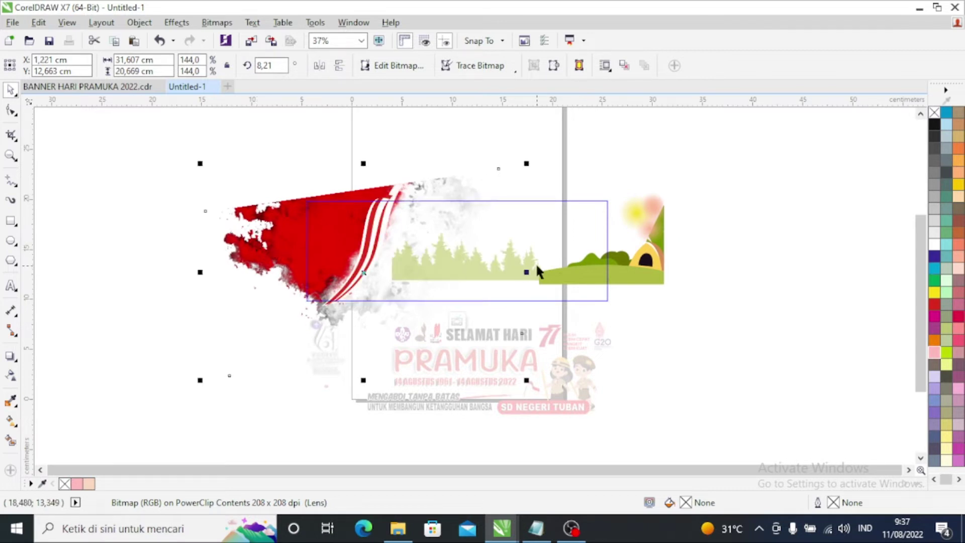
left_click(387, 242, "ctrl")
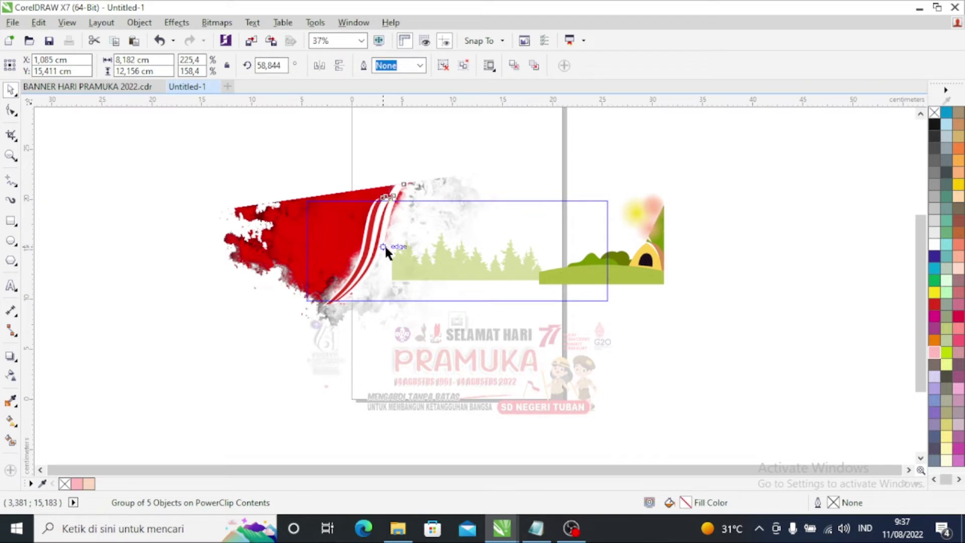
- Move the green hill and tent artwork left and down into the lower-right corner of the PowerClip frame
left_click(726, 321)
left_click_drag(654, 274, 633, 301)
scroll(599, 290, "up", 4)
scroll(634, 302, "down", 4)
left_click(703, 307)
- Move the pine forest silhouette left and down to the frame's lower edge, between the ribbon and the hill
left_click(502, 269)
left_click(499, 266)
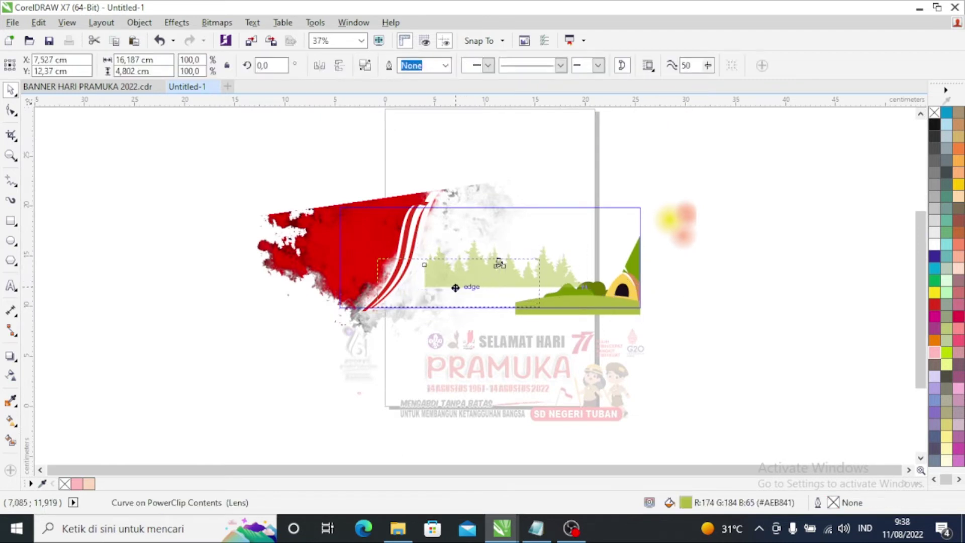
left_click_drag(500, 264, 498, 264)
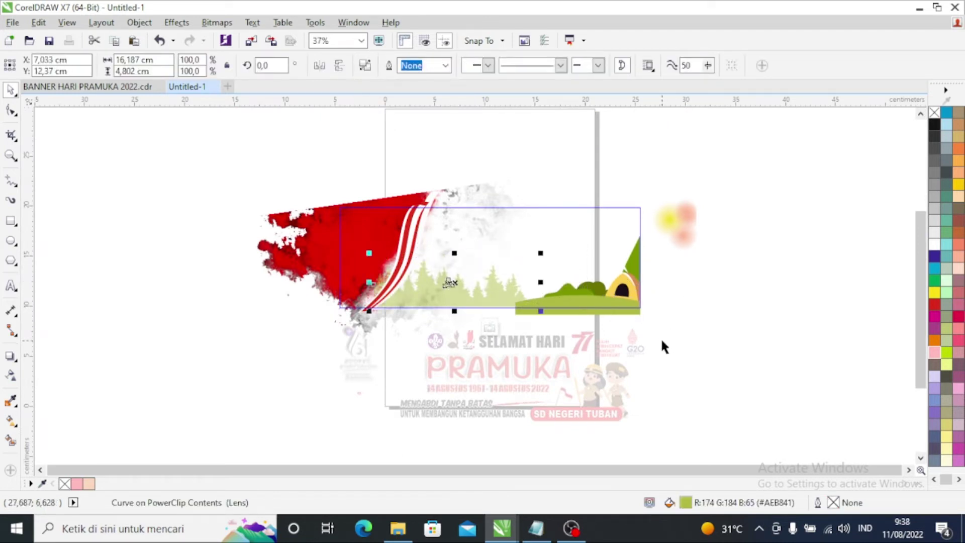
- Move the blurred yellow and pink glow group above the tent, at about X 22.4, Y 15.6 cm, and finish editing the PowerClip
left_click(678, 217)
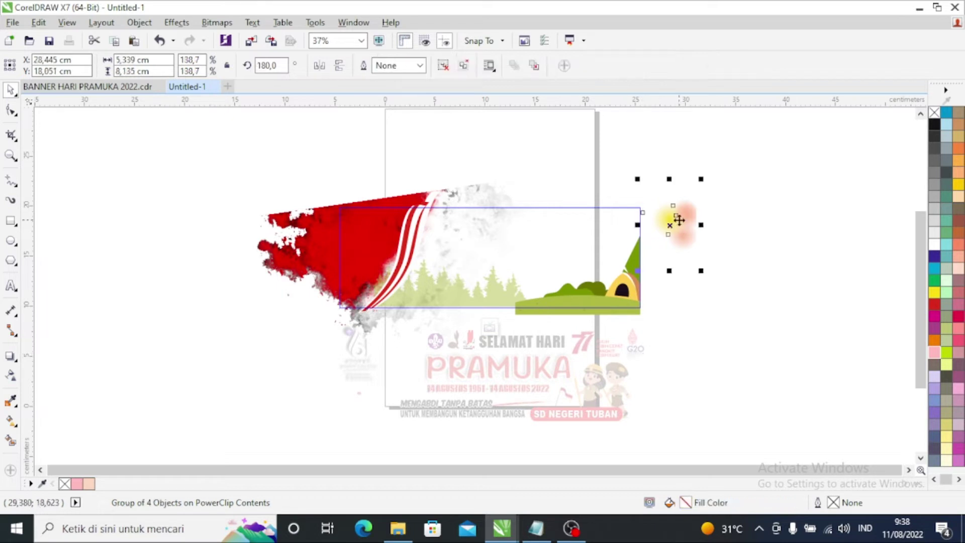
left_click_drag(677, 217, 616, 246)
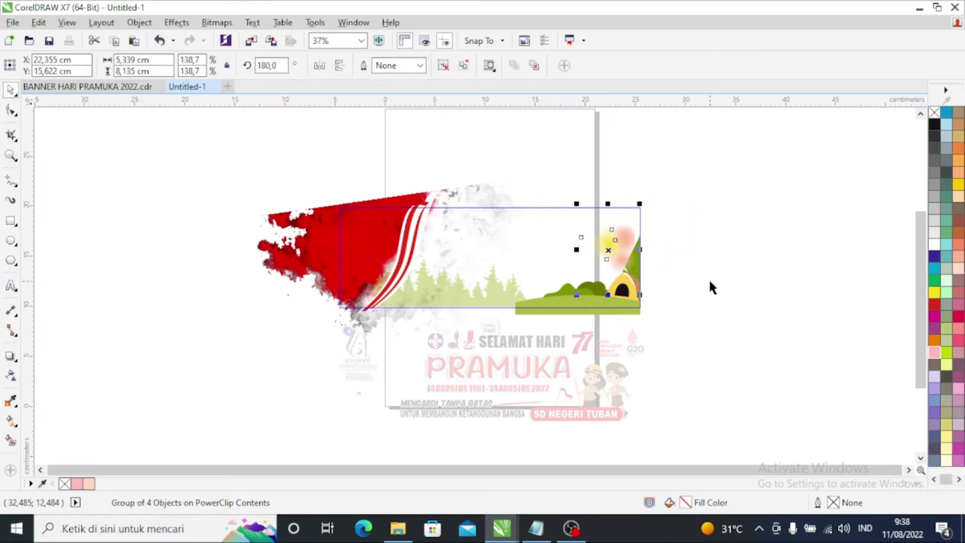
left_click(654, 251)
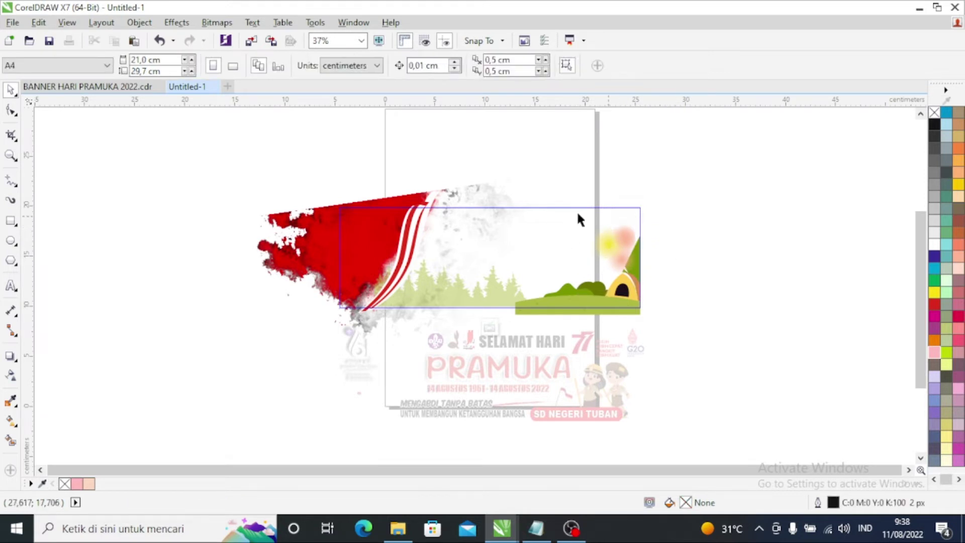
left_click(490, 326)
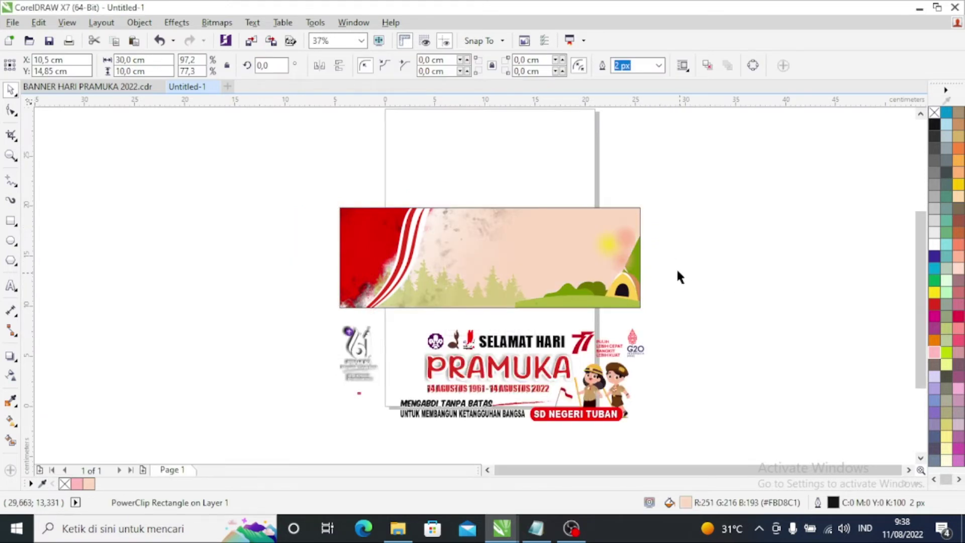
left_click(678, 277)
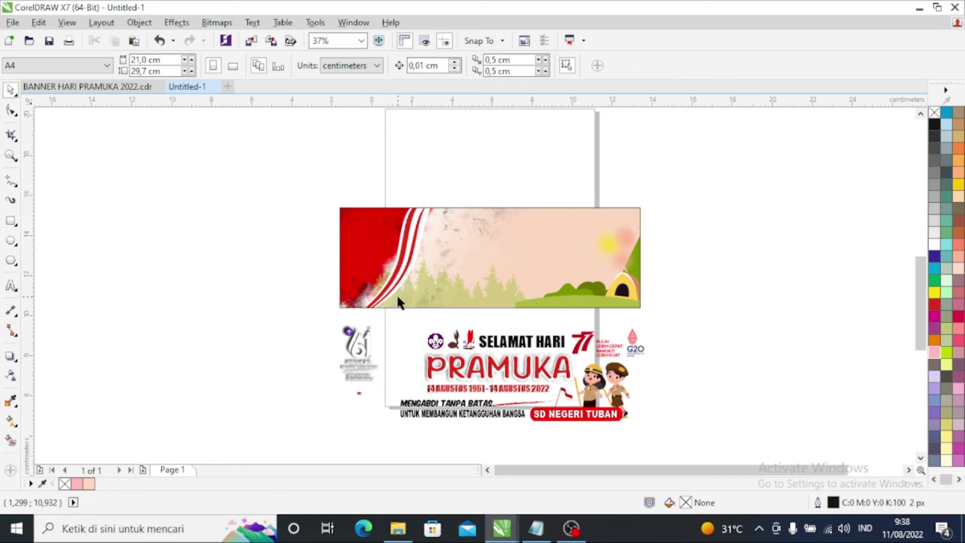
- Reopen the banner's PowerClip, shift the pine silhouette right and down to about X 7.33, Y 11.53 cm, and finish editing
scroll(397, 297, "up", 2)
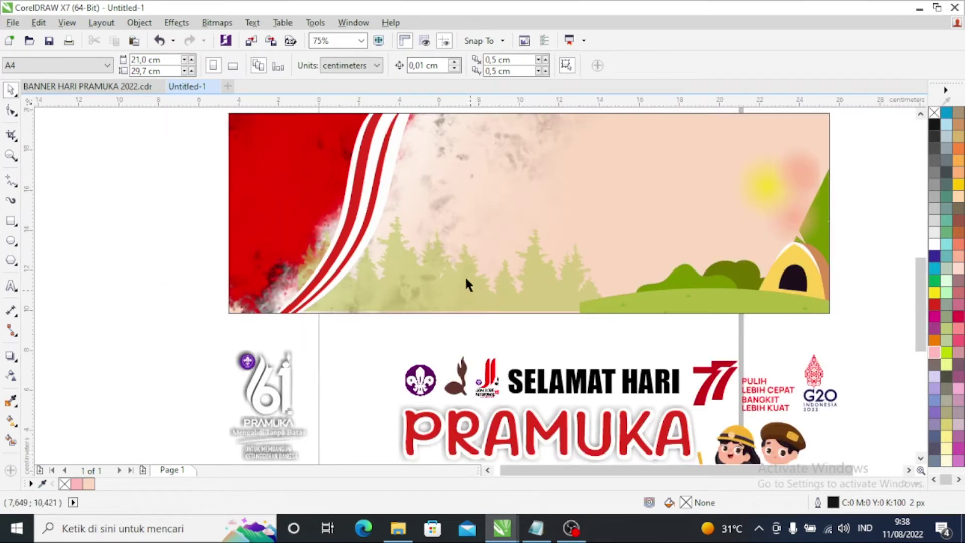
scroll(402, 276, "down", 2)
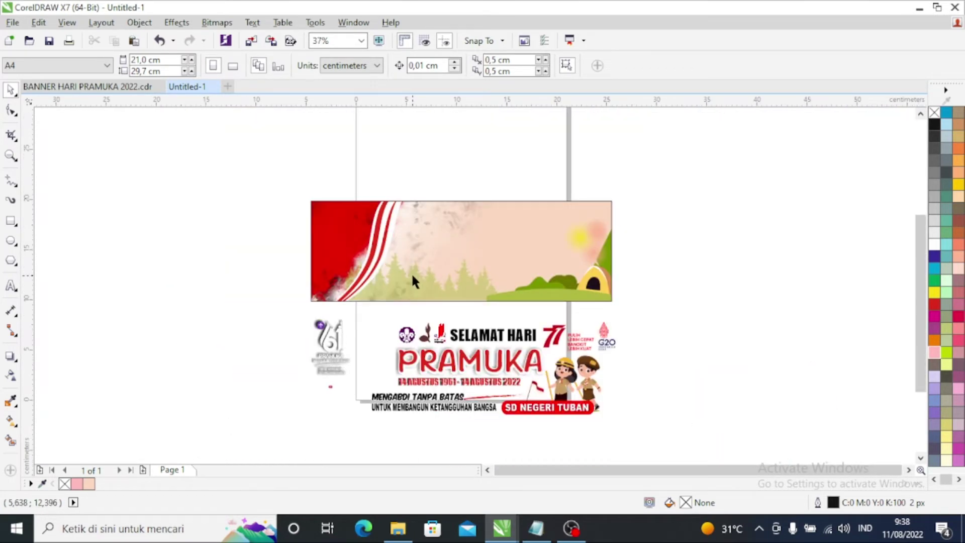
scroll(411, 274, "up", 2)
left_click(417, 276)
scroll(418, 279, "down", 2)
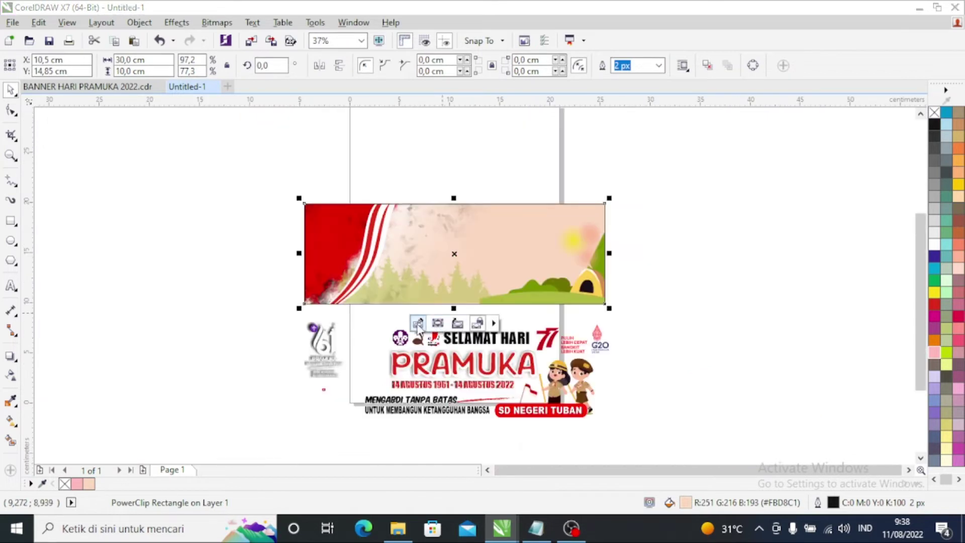
left_click(417, 323)
scroll(375, 304, "up", 2)
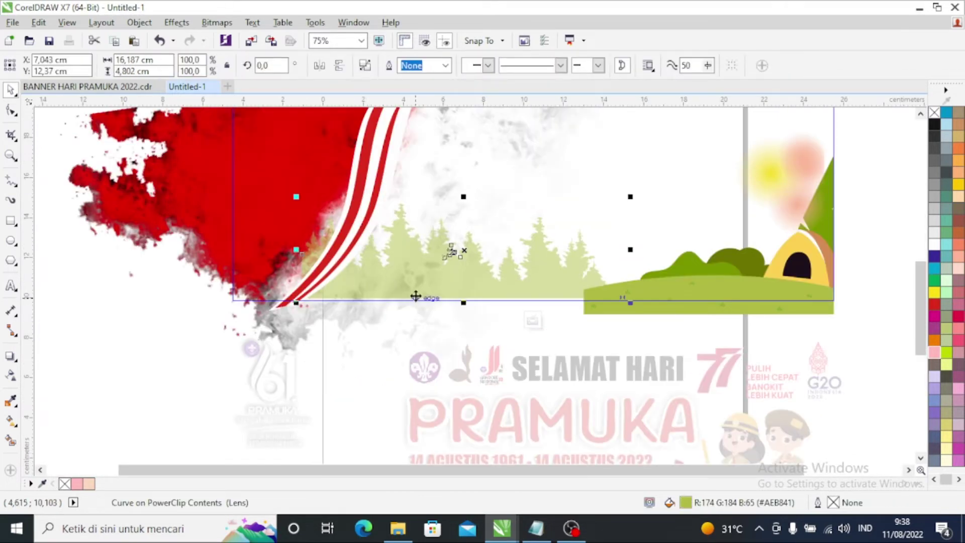
left_click_drag(451, 251, 457, 251)
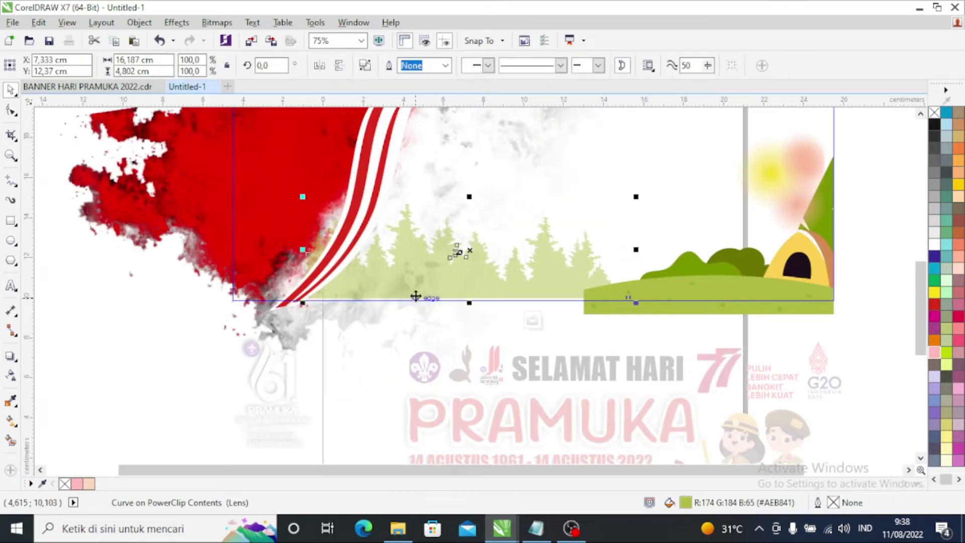
left_click_drag(415, 297, 418, 305)
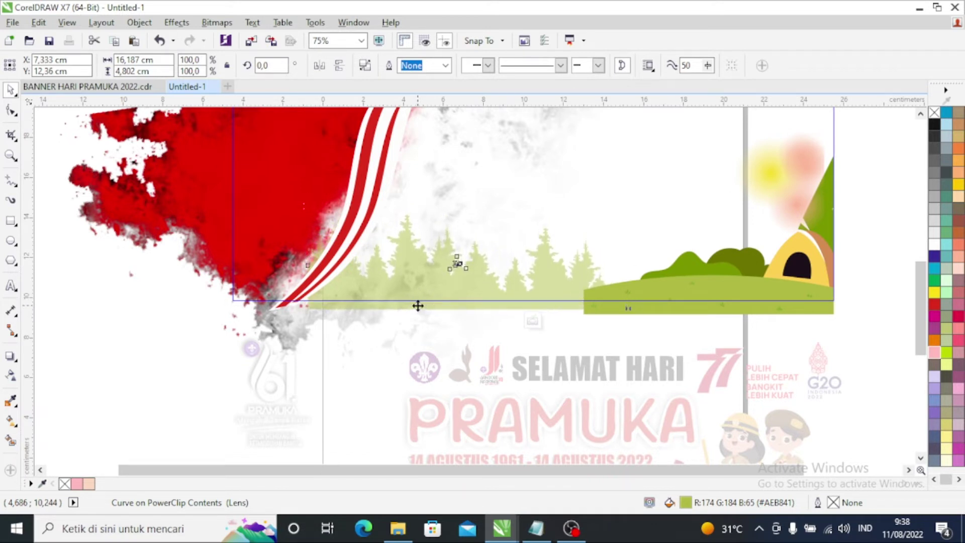
key("Down")
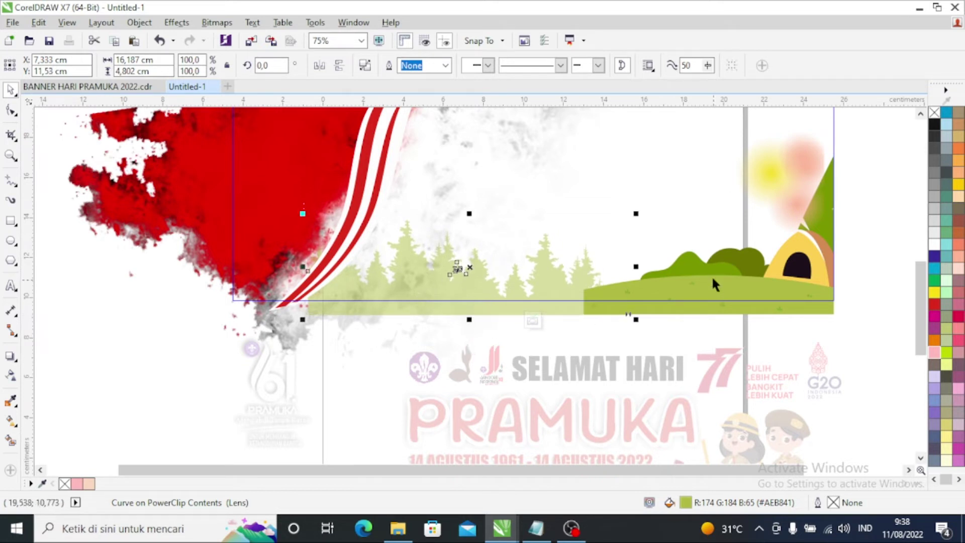
left_click(494, 287, "ctrl")
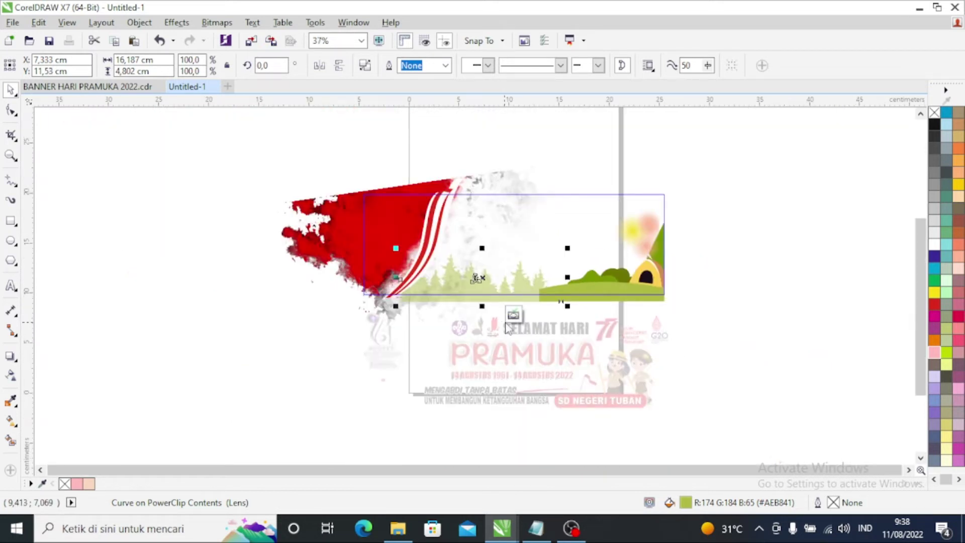
key("Escape")
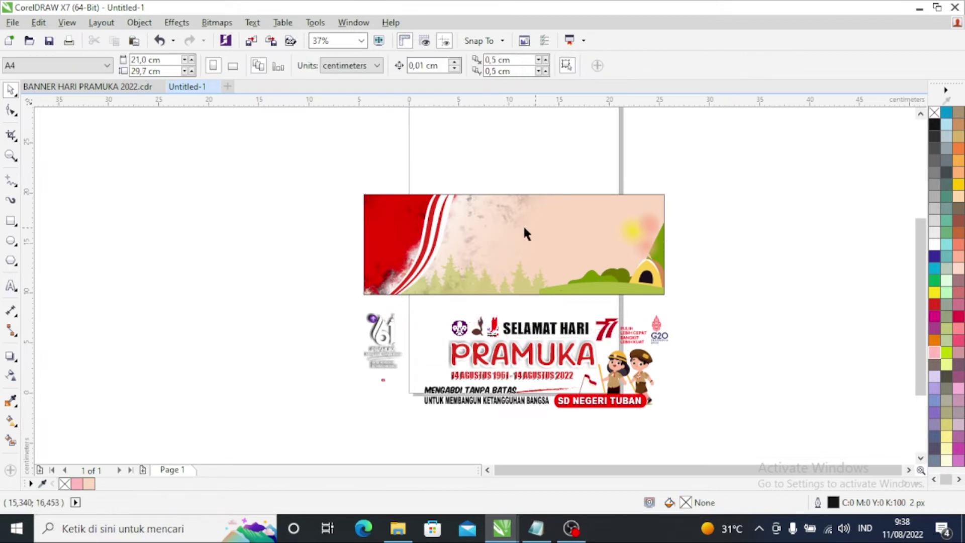
- Move the white 61 Pramuka logo onto the banner's red area, at about X -2.1, Y 16.1 cm
scroll(585, 344, "up", 2)
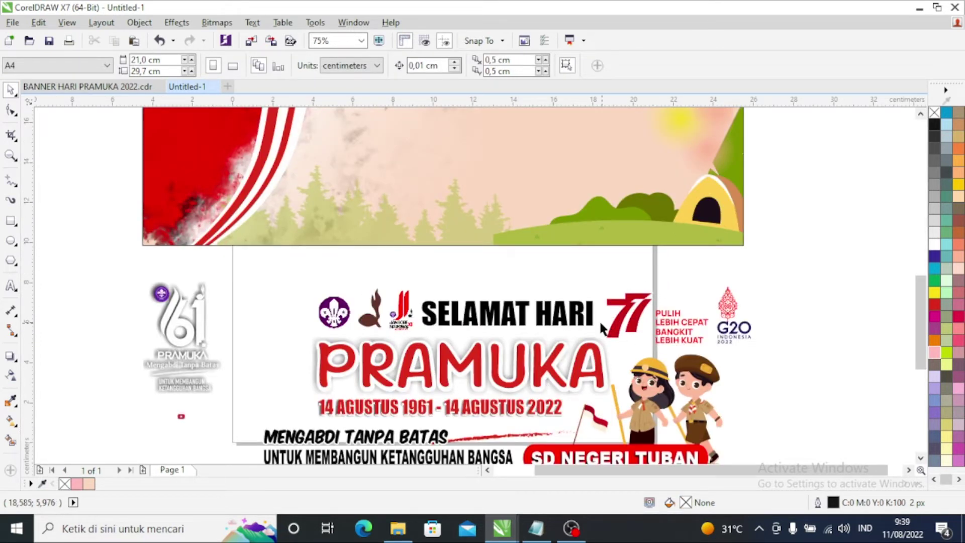
scroll(539, 327, "down", 2)
left_click(363, 338)
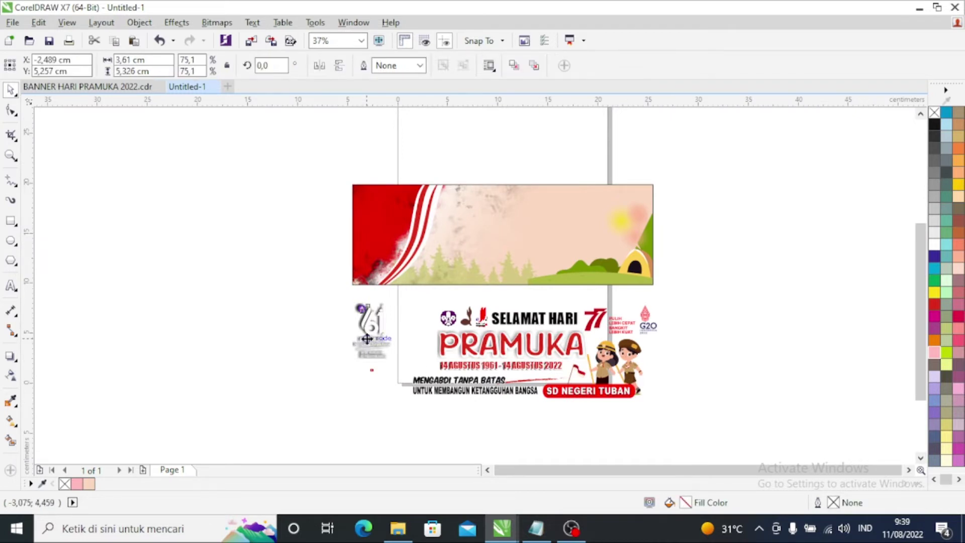
scroll(367, 337, "up", 2)
left_click_drag(391, 344, 412, 126)
scroll(406, 111, "down", 2)
scroll(407, 121, "up", 2)
left_click_drag(482, 242, 455, 241)
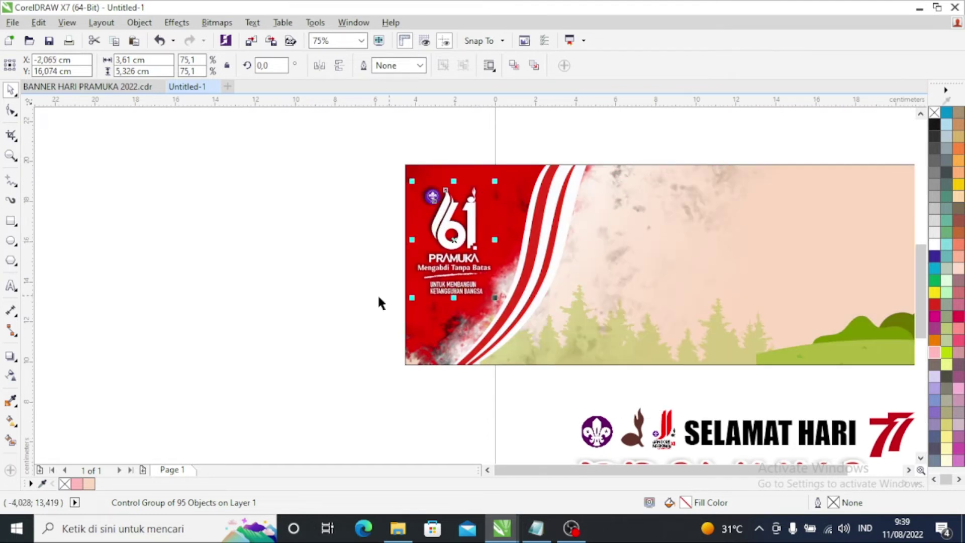
scroll(377, 294, "down", 2)
left_click(142, 443)
scroll(512, 339, "down", 2)
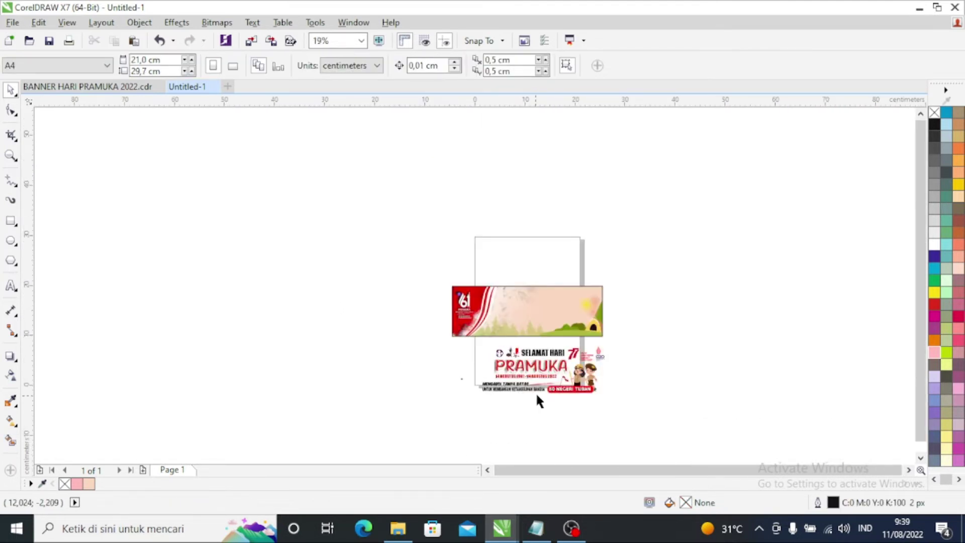
- Move the two scout children onto the green hill beside the tent in the banner
scroll(537, 398, "up", 2)
left_click_drag(625, 360, 601, 239)
scroll(599, 221, "up", 2)
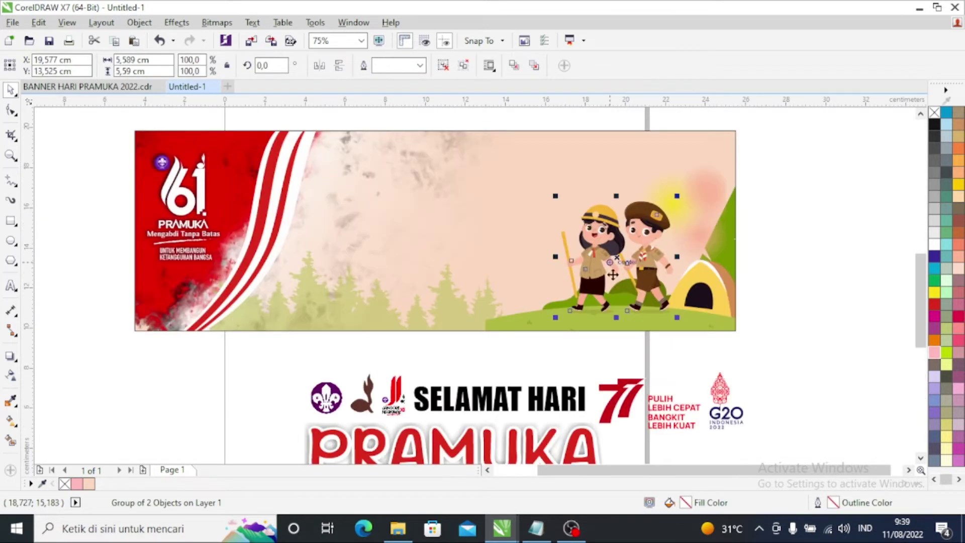
left_click_drag(608, 322, 622, 323)
- Move the 77 anniversary logo with its slogan and the G20 logo into the banner's upper-right area
scroll(622, 323, "down", 2)
left_click(729, 372)
left_click(646, 370)
left_click_drag(646, 369, 630, 244)
left_click(747, 270)
scroll(633, 281, "up", 4)
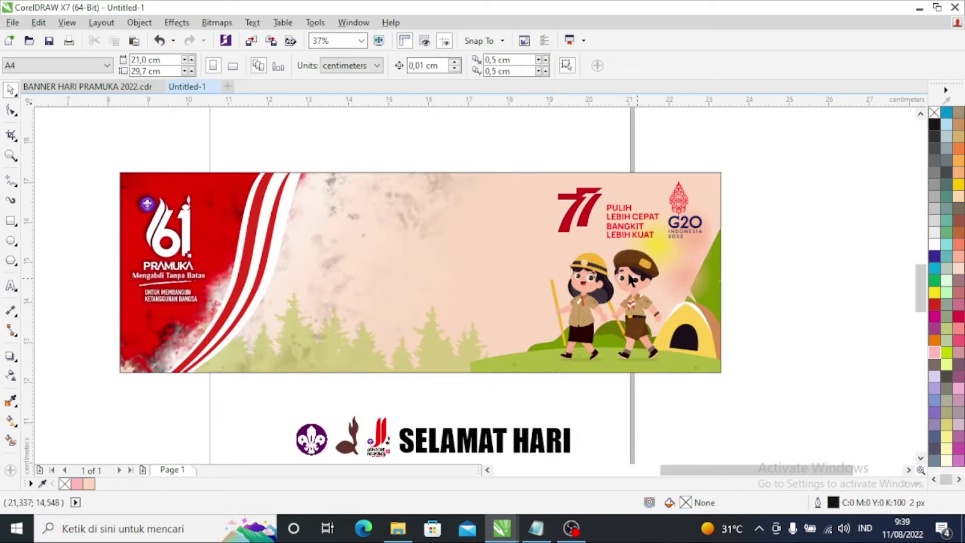
- Reopen the banner's PowerClip, move the coloured glow group behind the scouts to about X 22.81, Y 15.97 cm, and finish editing
scroll(611, 284, "down", 2)
scroll(678, 264, "up", 2)
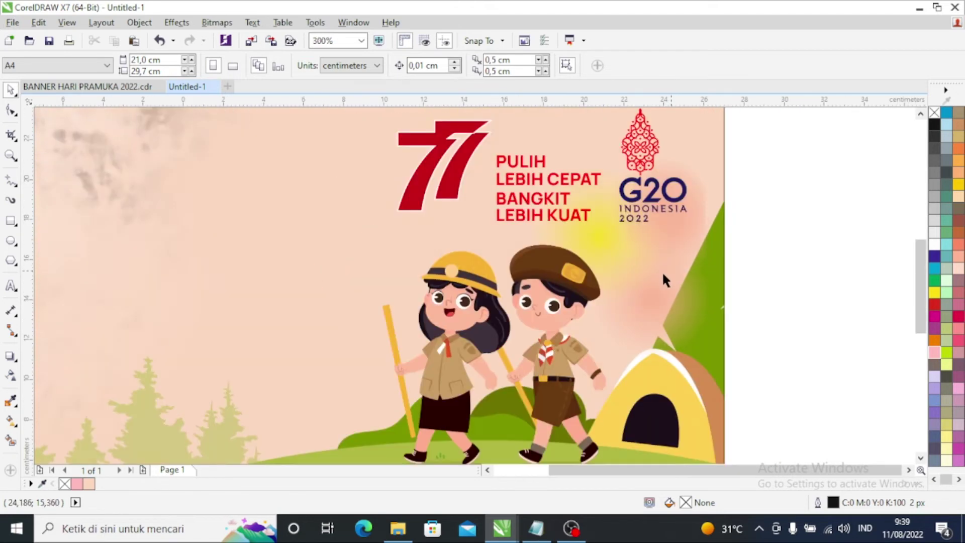
scroll(662, 270, "down", 2)
left_click(651, 271)
left_click(778, 272)
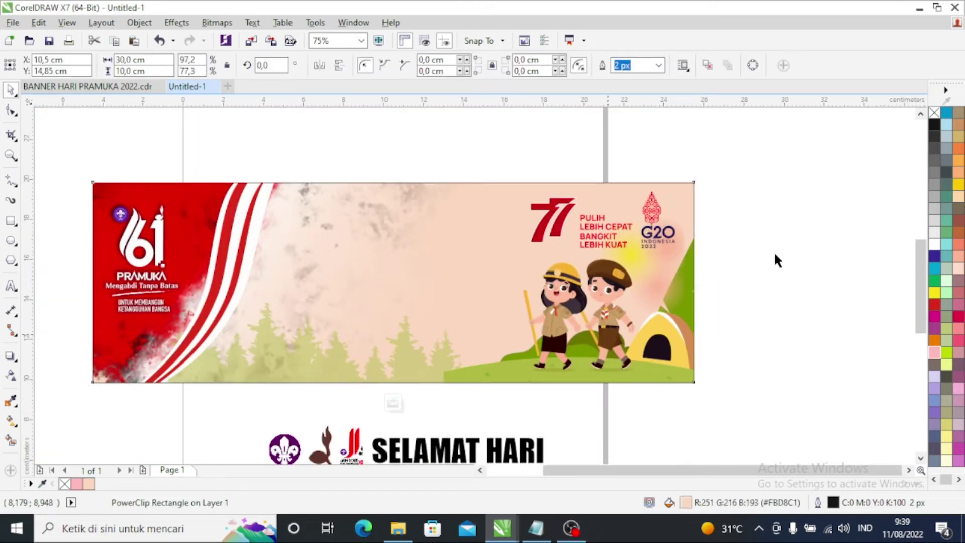
scroll(726, 254, "up", 4)
left_click(573, 295)
left_click_drag(573, 295, 582, 273)
scroll(589, 337, "down", 6)
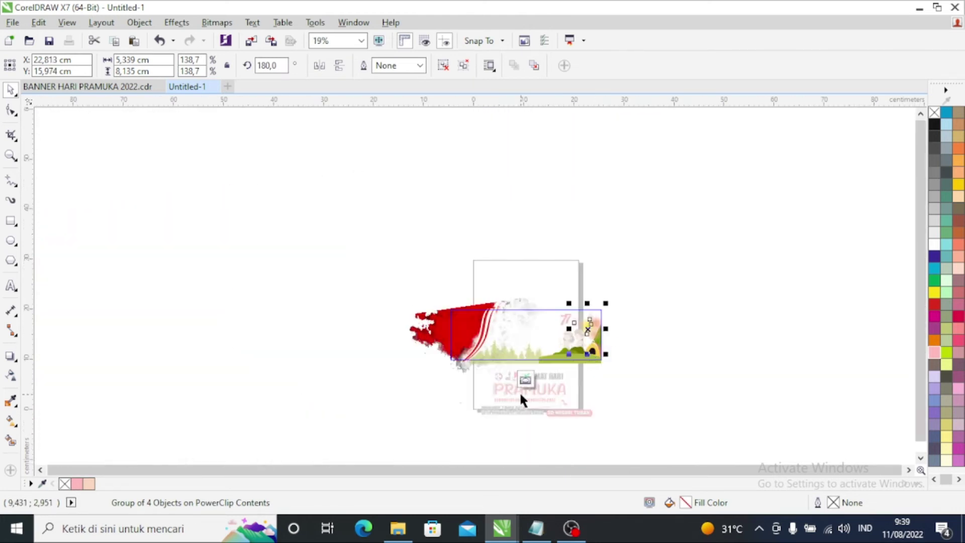
left_click(524, 382)
scroll(617, 351, "up", 4)
scroll(621, 349, "down", 2)
scroll(605, 300, "up", 2)
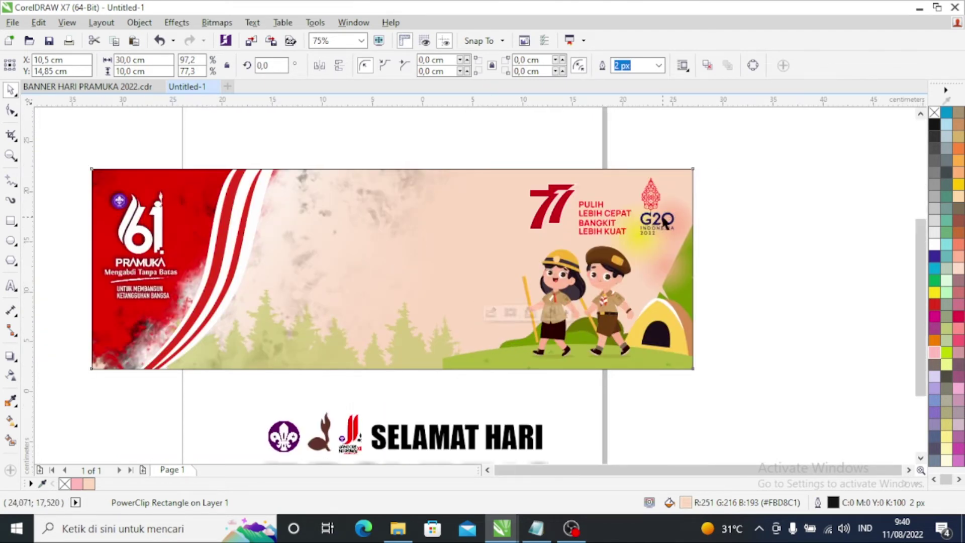
- Move the SELAMAT HARI PRAMUKA heading with its logos and date line onto the banner's middle, at about X 10.2, Y 15.97 cm
scroll(662, 216, "down", 2)
left_click(731, 309)
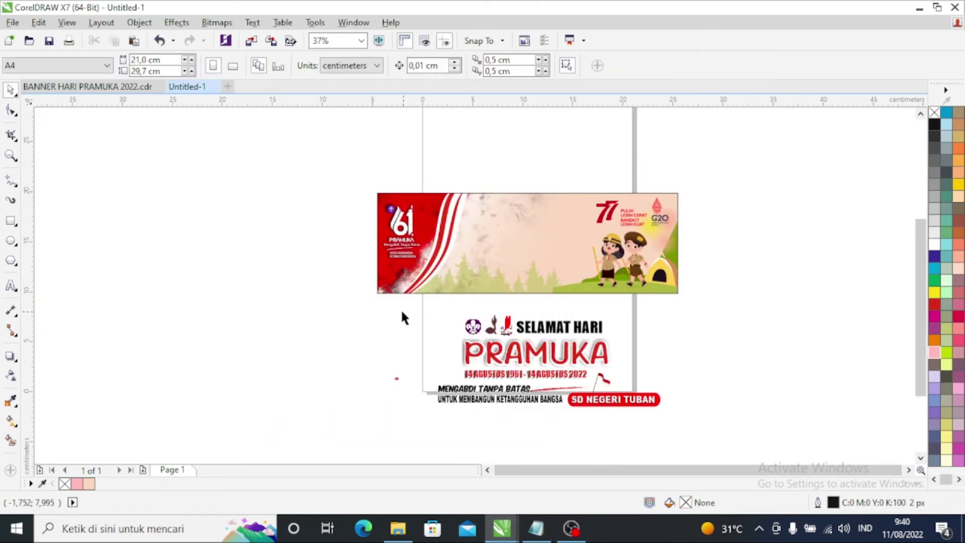
left_click_drag(390, 308, 665, 390)
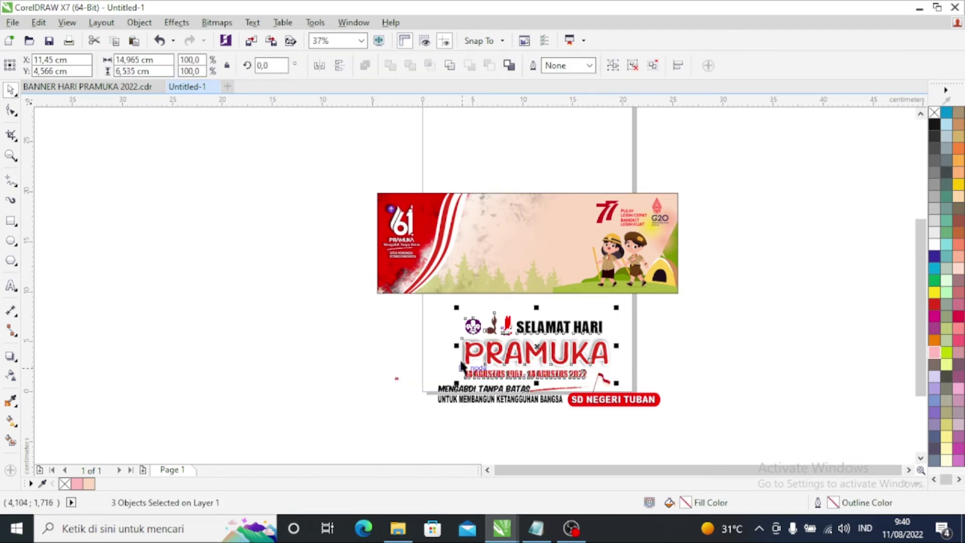
scroll(489, 295, "up", 2)
scroll(484, 372, "down", 2)
left_click_drag(522, 358, 512, 272)
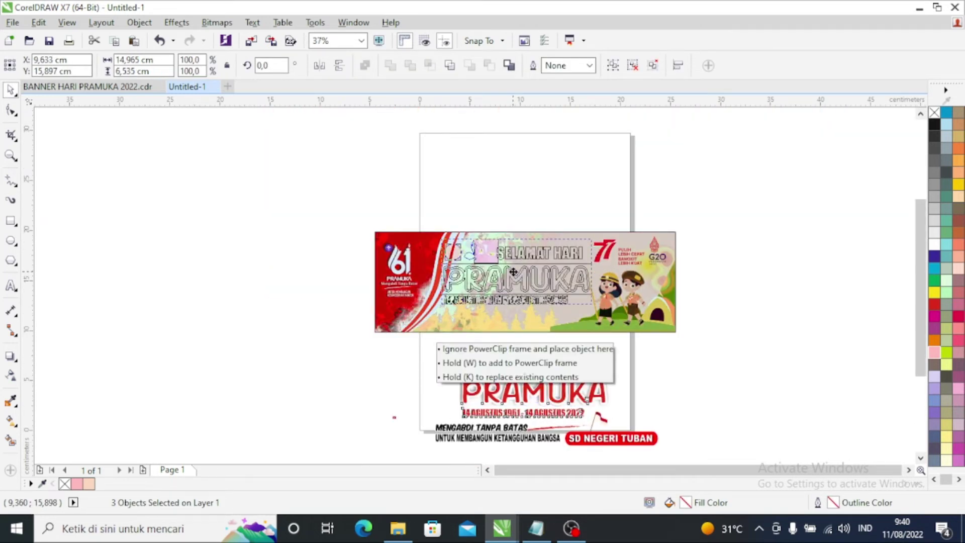
left_click_drag(513, 272, 519, 271)
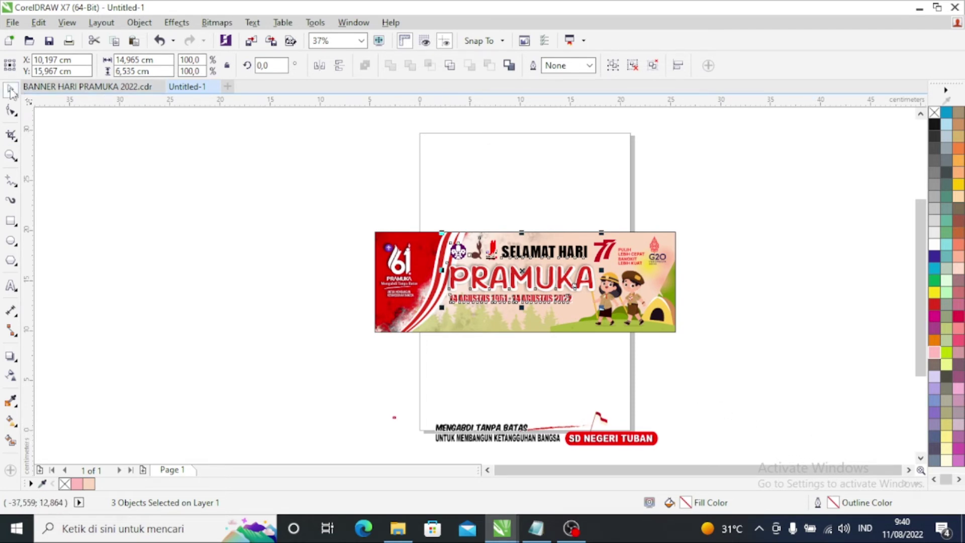
- Nudge the heading, logos and date line up to about Y 16.31 cm and deselect them
key("Up")
key("Up")
key("Up")
key("Up")
key("Up")
key("Up")
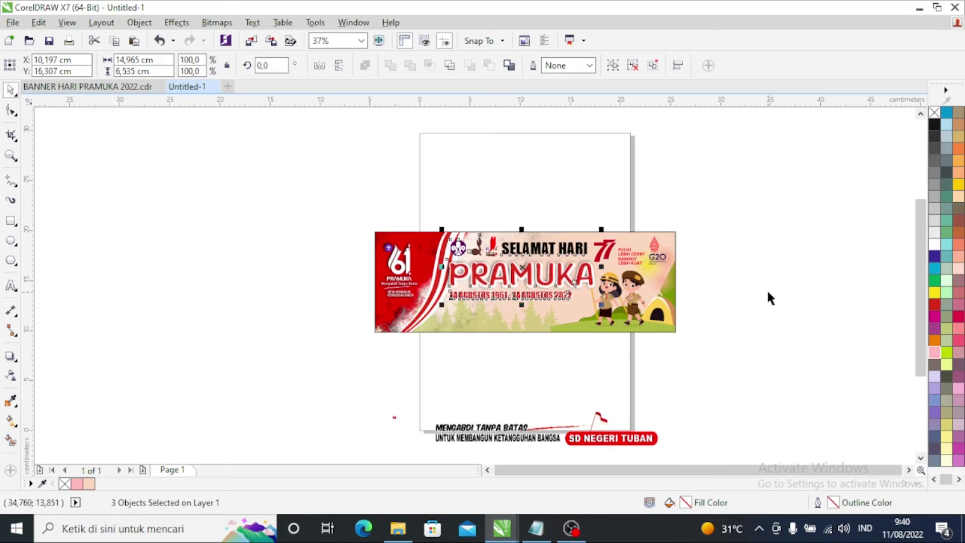
left_click(763, 306)
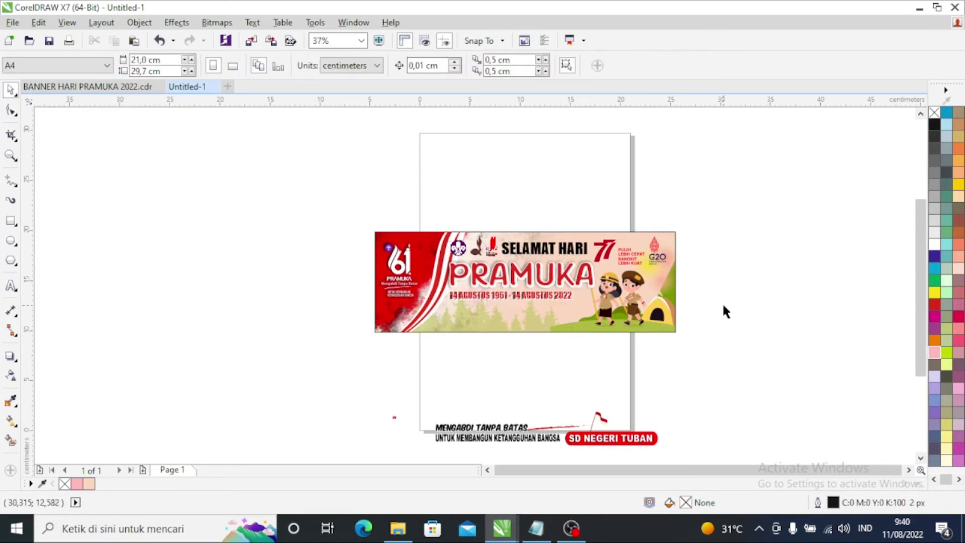
- Move the SD NEGERI TUBAN label and its flag onto the banner's lower right part, at about X 17.37, Y 11.7 cm
left_click(452, 312)
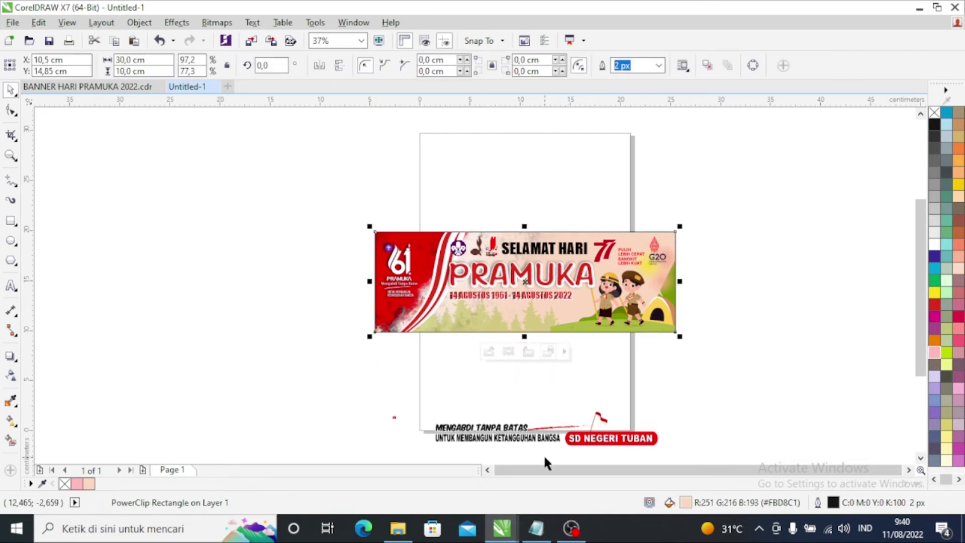
left_click(767, 412)
left_click_drag(661, 446, 565, 397)
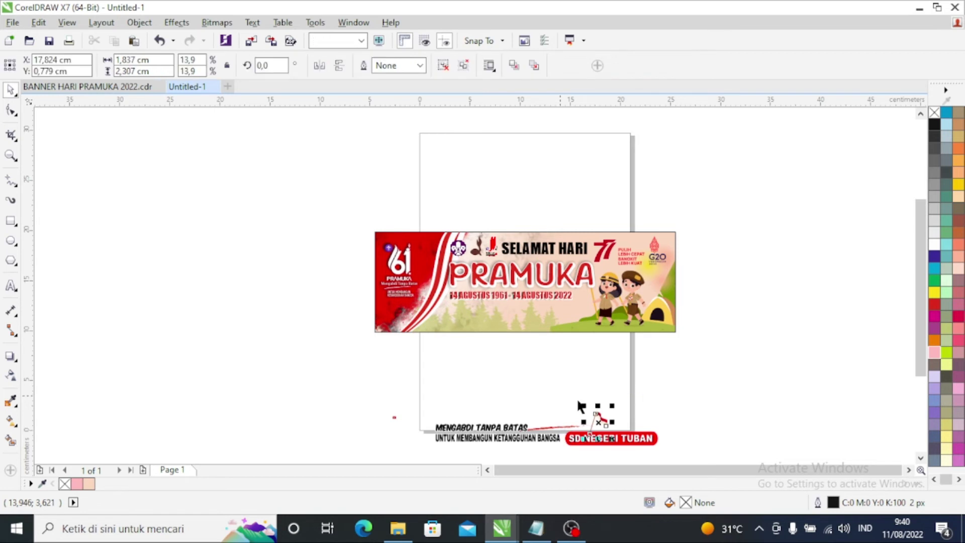
left_click_drag(605, 426, 588, 312)
scroll(607, 332, "up", 4)
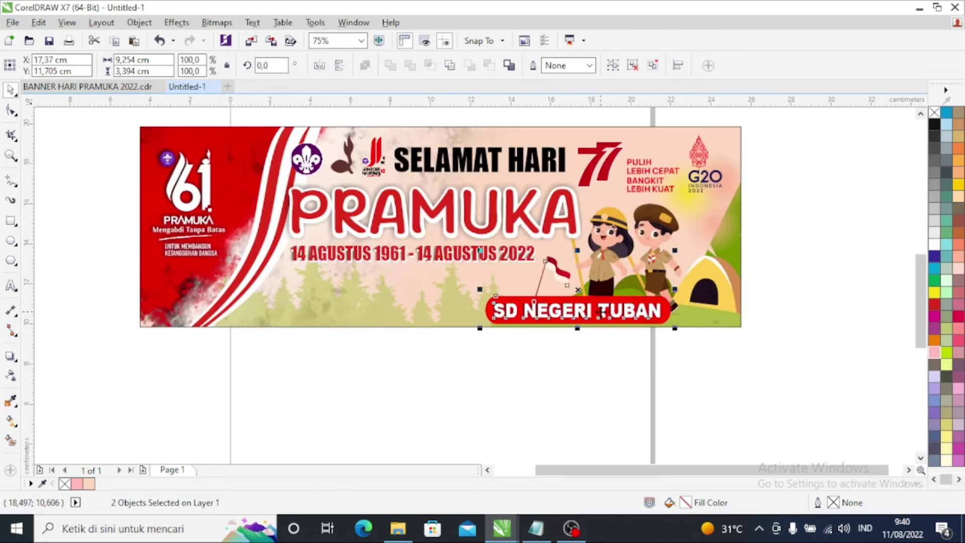
- Nudge the SD NEGERI TUBAN label and flag up to about Y 12.09 cm and deselect them
key("Up")
key("Up")
key("Up")
key("Up")
key("Up")
key("Up")
key("Up")
key("Up")
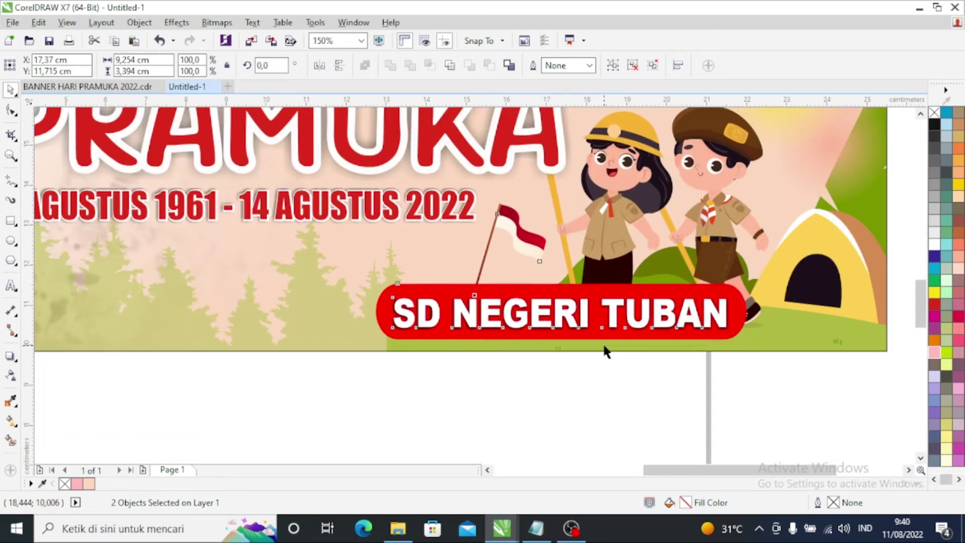
key("Up")
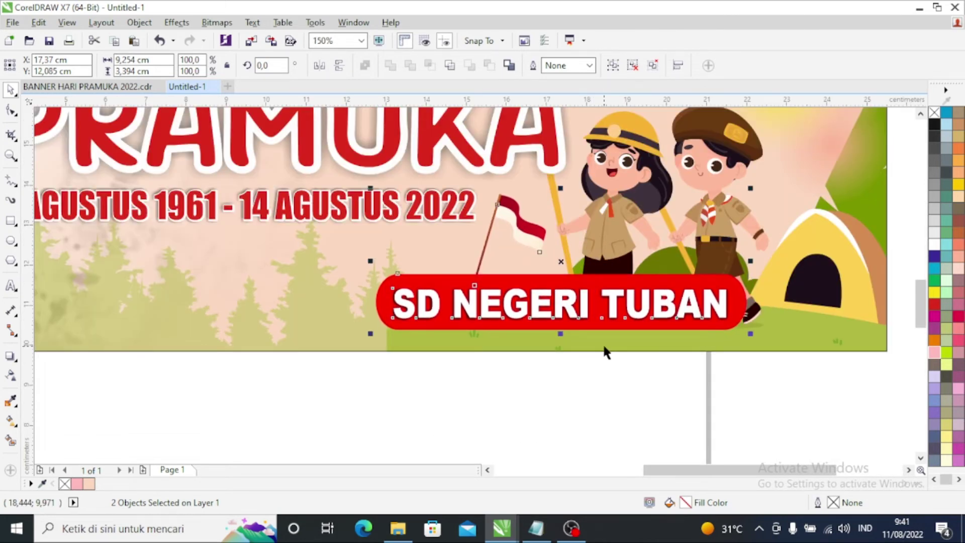
scroll(602, 343, "down", 2)
scroll(589, 349, "down", 2)
left_click(560, 429)
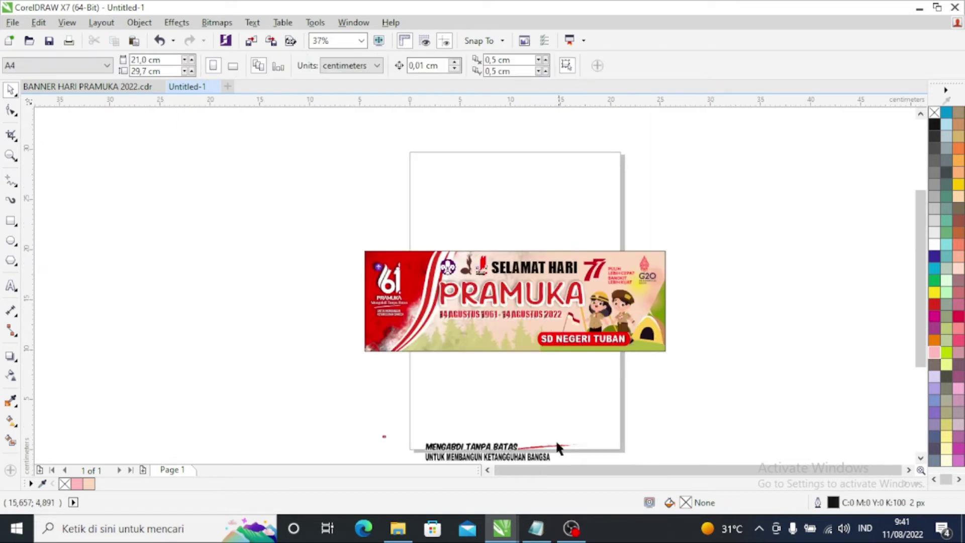
- Move the MENGABDI TANPA BATAS tagline group onto the banner beside the school label, at about X 6.6, Y 11.08 cm
left_click_drag(478, 451, 472, 349)
scroll(465, 347, "up", 2)
scroll(341, 366, "down", 2)
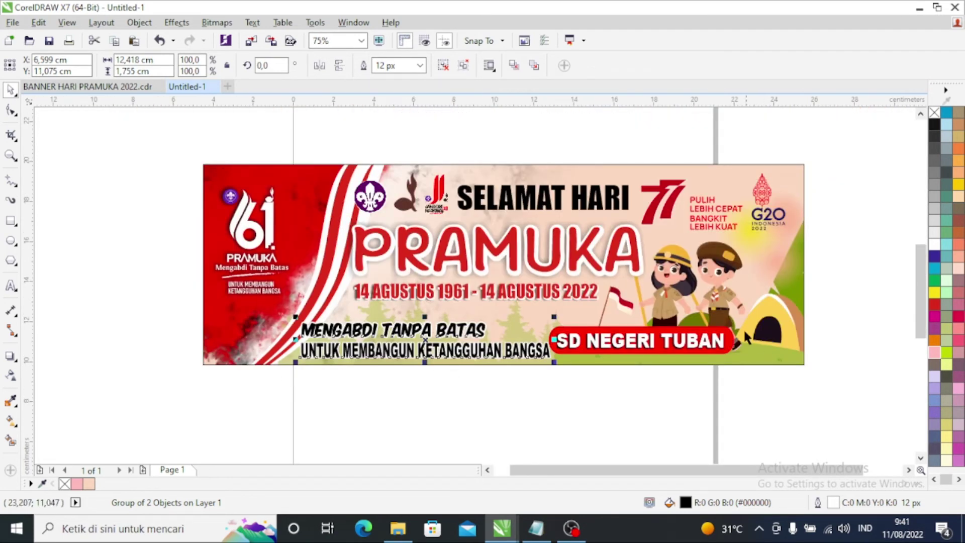
- Shift the two scout children closer to the tent, at about X 20.21, Y 13.21 cm
scroll(758, 344, "up", 2)
left_click(696, 269)
left_click_drag(704, 284, 686, 316)
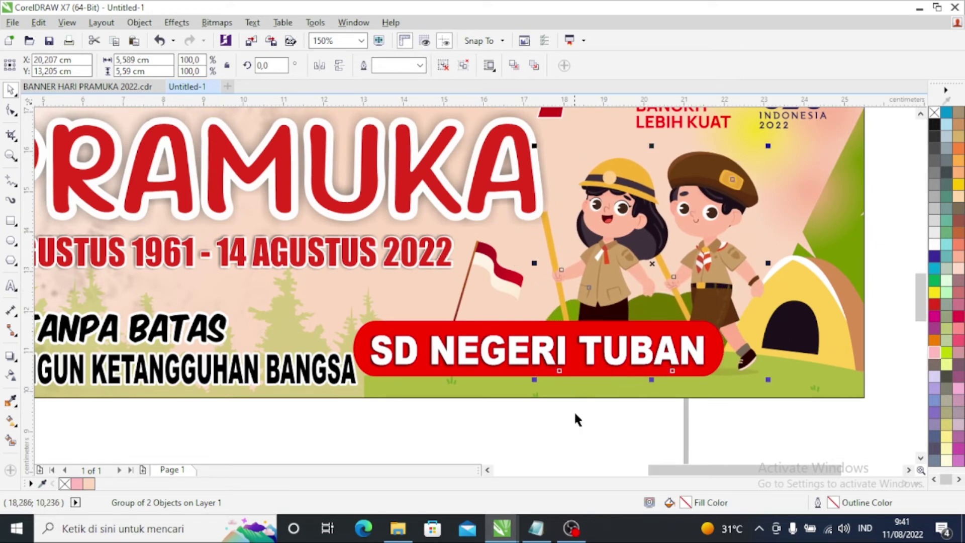
scroll(588, 417, "left", 5)
scroll(847, 416, "down", 2)
scroll(843, 414, "up", 2)
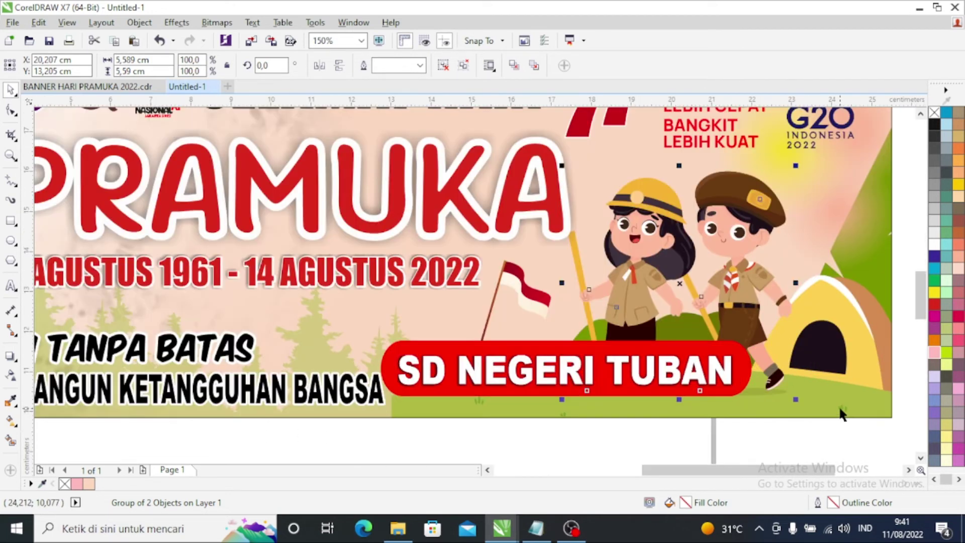
- Shift the SD NEGERI TUBAN label right, away from the tagline, to about X 17.84, Y 11.08 cm
left_click(779, 440)
left_click(593, 398)
left_click_drag(594, 397, 612, 397)
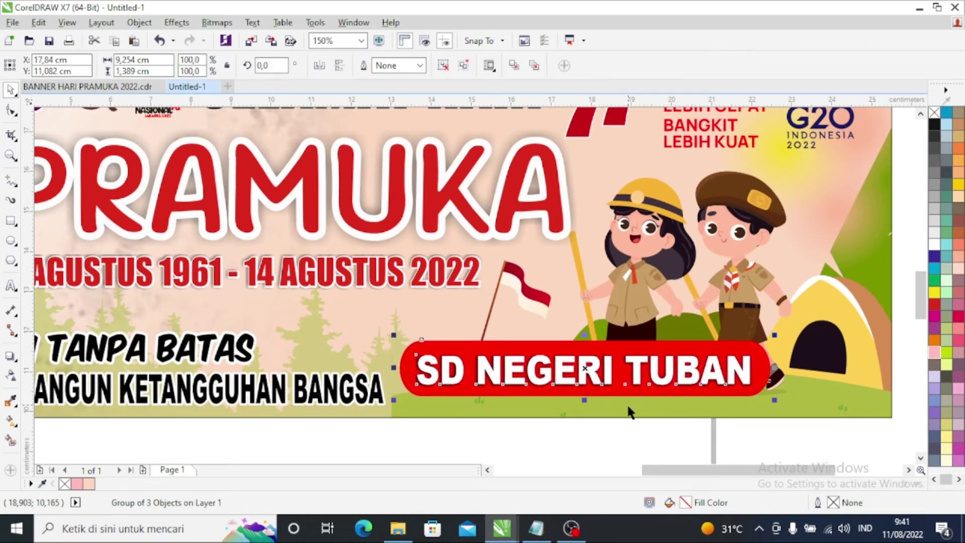
scroll(628, 407, "down", 2)
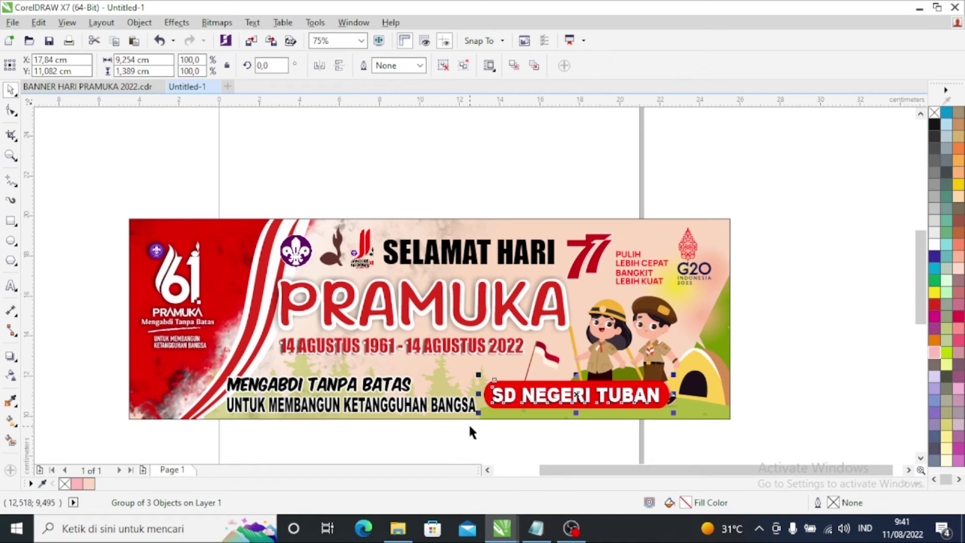
- Shift the MENGABDI TANPA BATAS tagline group right and up to about X 6.75, Y 11.47 cm, then deselect it
key("Tab")
key("Right")
key("Right")
key("Right")
key("Right")
key("Right")
key("Right")
key("Right")
key("Right")
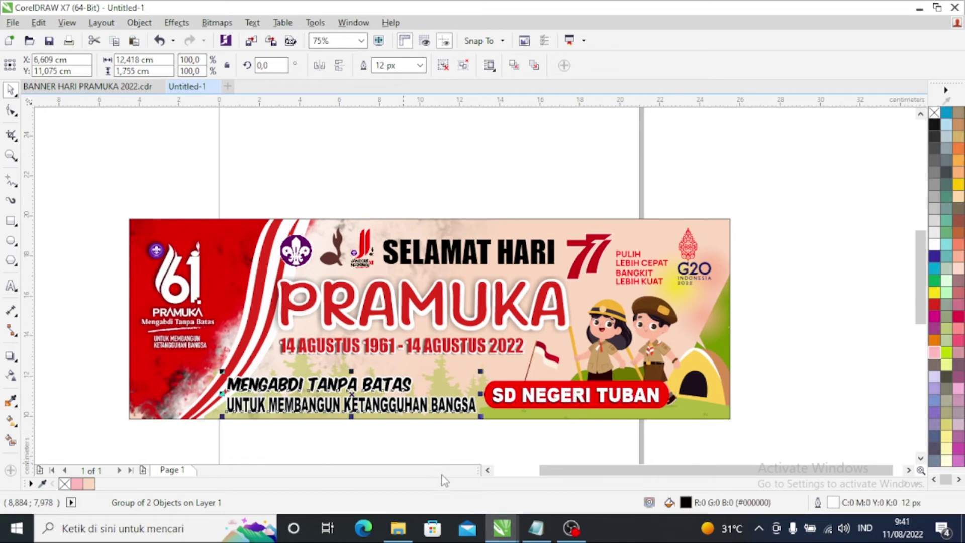
key("Up")
key("Up")
key("Up")
key("Up")
key("Up")
key("Up")
key("Up")
key("Up")
key("Up")
key("Up")
key("Up")
key("Up")
key("Up")
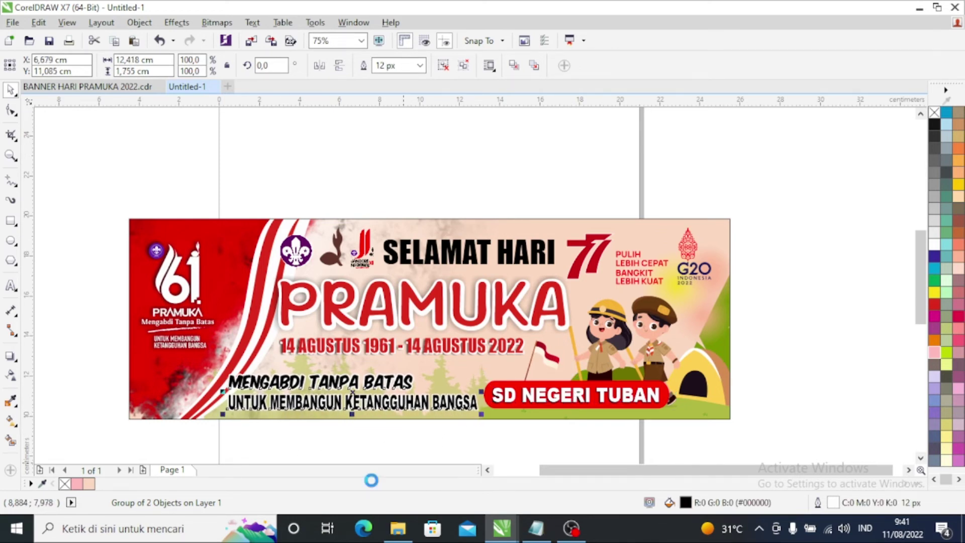
scroll(317, 433, "up", 2)
left_click_drag(388, 345, 391, 336)
scroll(415, 358, "down", 2)
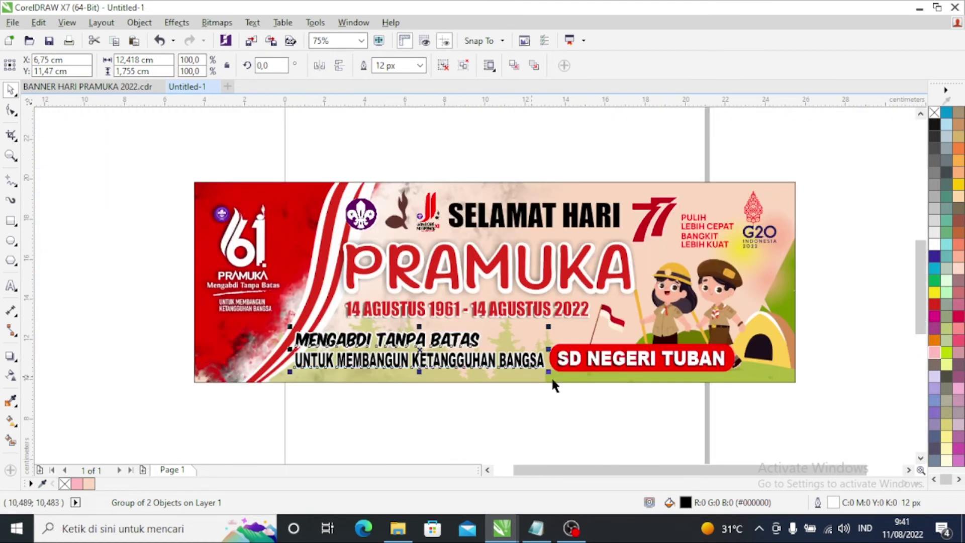
left_click(455, 412)
- Reopen the banner's PowerClip, shift the red and white stripes left to about X 0.87 cm, and finish editing
left_click(359, 346)
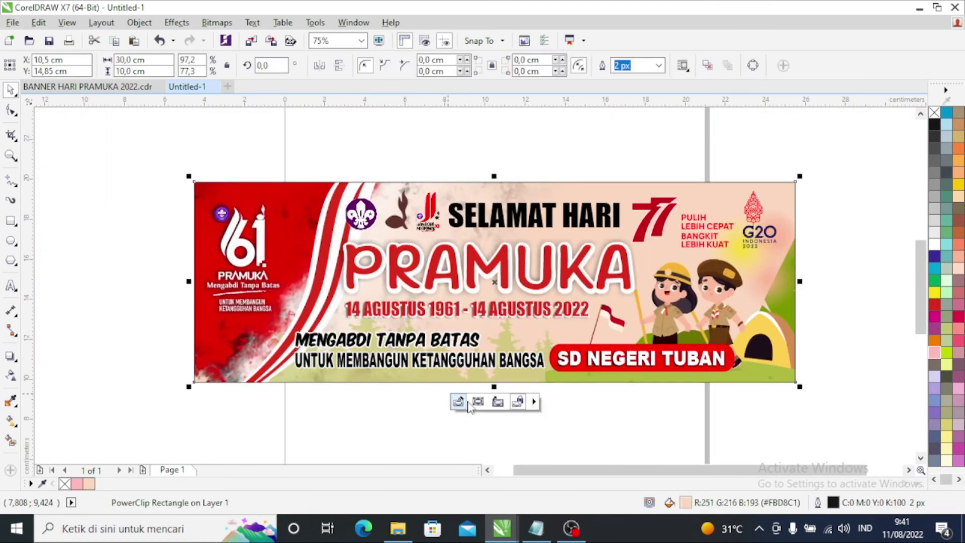
left_click(491, 402)
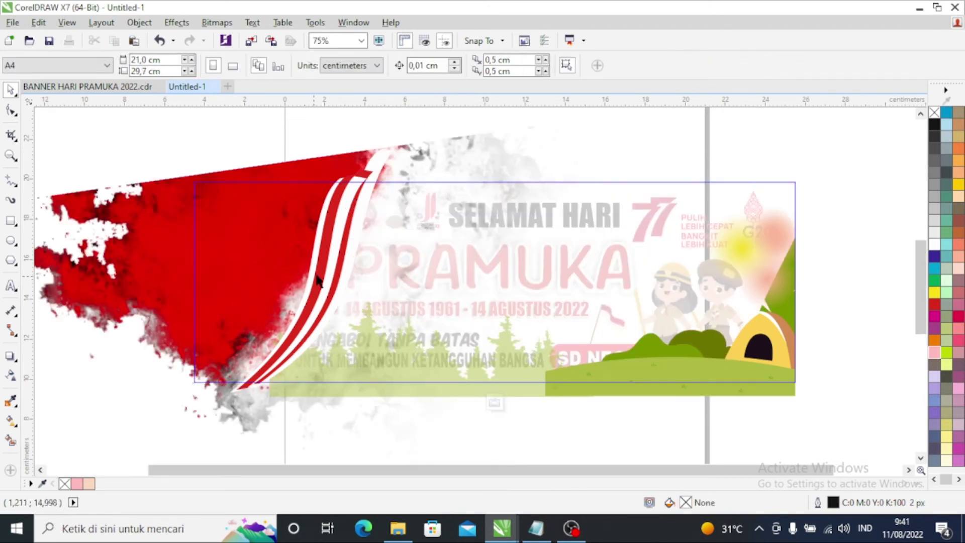
left_click(486, 365)
key("Left")
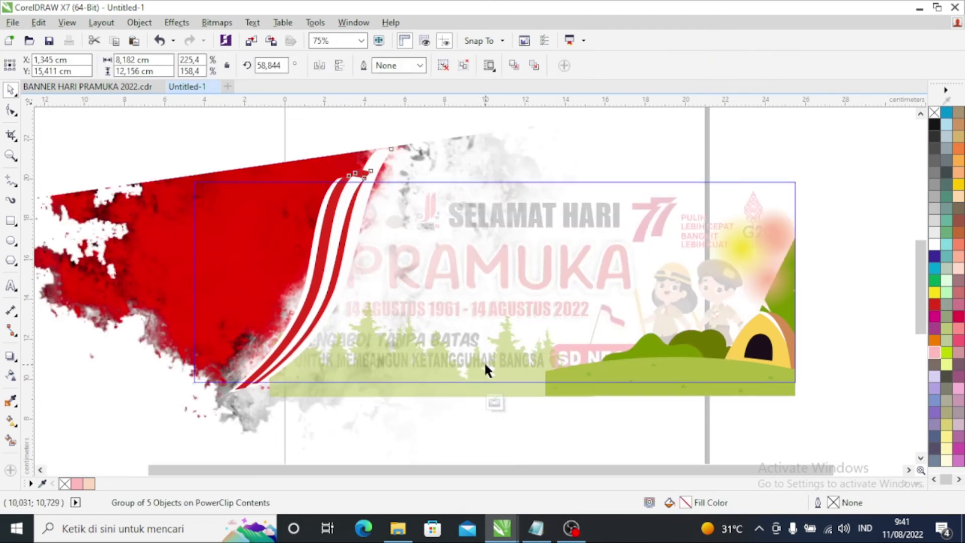
key("Left")
key("Left")
key("Left")
key("Left")
key("Left")
key("Left")
key("Left")
key("Left")
key("Left")
key("Left")
key("Left")
key("Left")
key("Left")
key("Left")
key("Left")
key("Left")
key("Left")
key("Left")
key("Left")
key("Left")
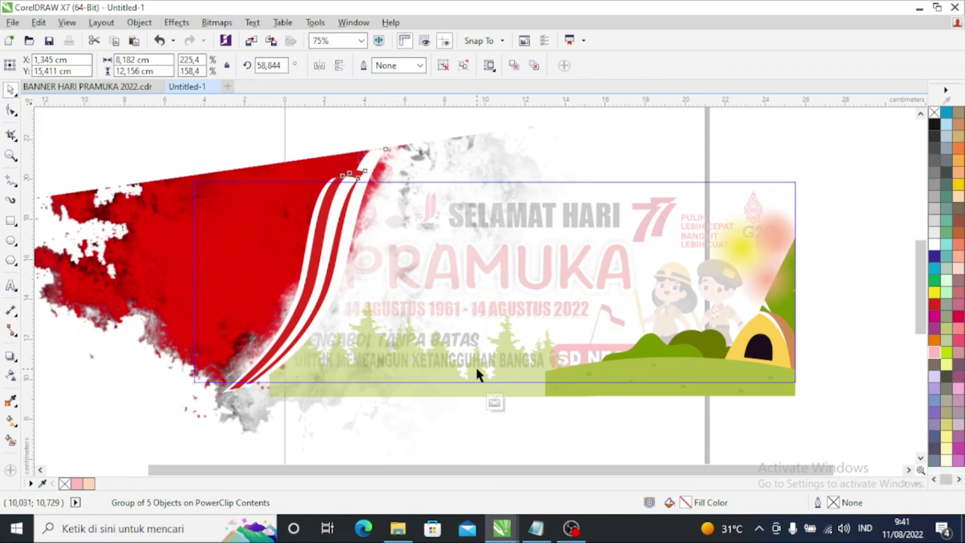
key("Left")
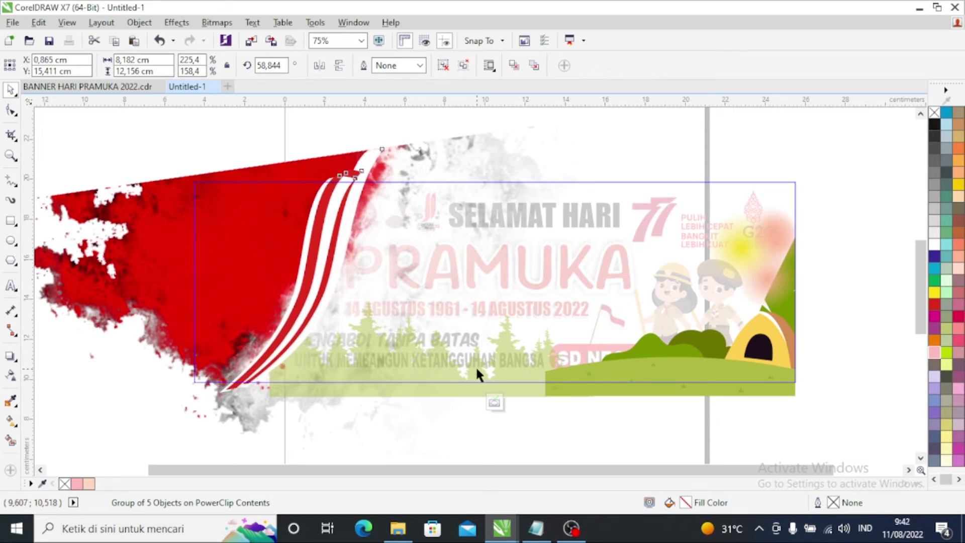
left_click(170, 303)
left_click(494, 403)
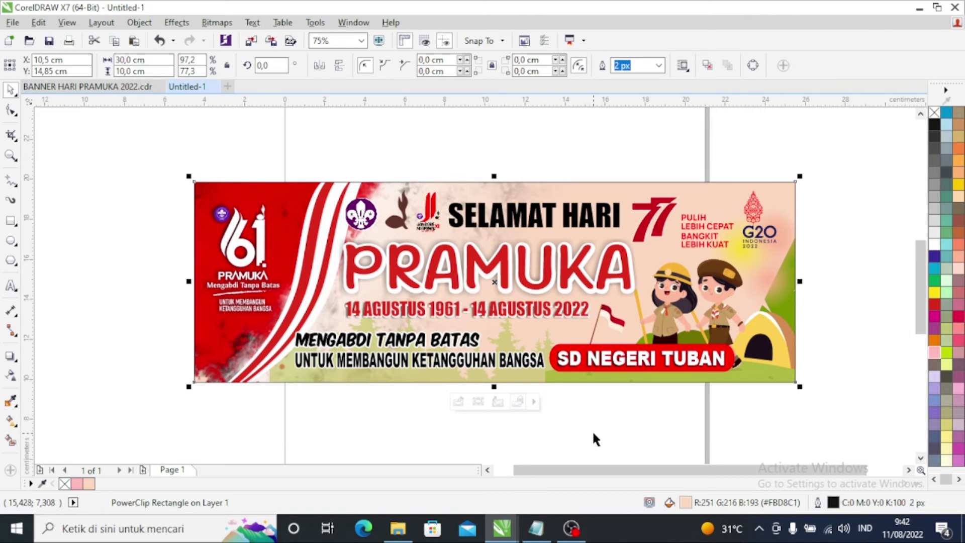
left_click(647, 431)
- Move the red brush stroke from below the banner onto the end of the MENGABDI TANPA BATAS line
scroll(345, 353, "down", 4)
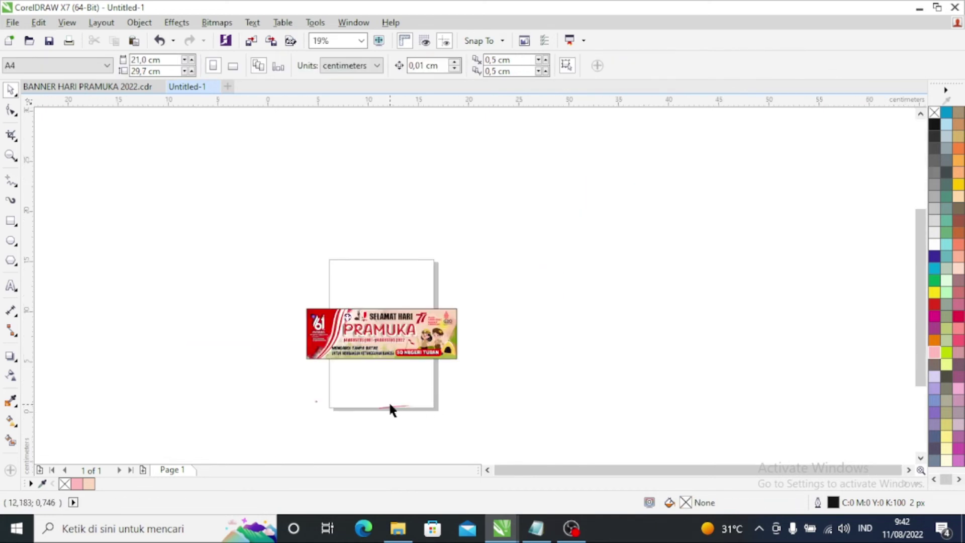
scroll(390, 409, "up", 4)
left_click(401, 420)
mouse_move(400, 419)
left_mouse_down()
mouse_move(385, 289)
mouse_move(395, 172)
mouse_move(403, 179)
left_mouse_up()
left_click(420, 292)
scroll(374, 255, "down", 1)
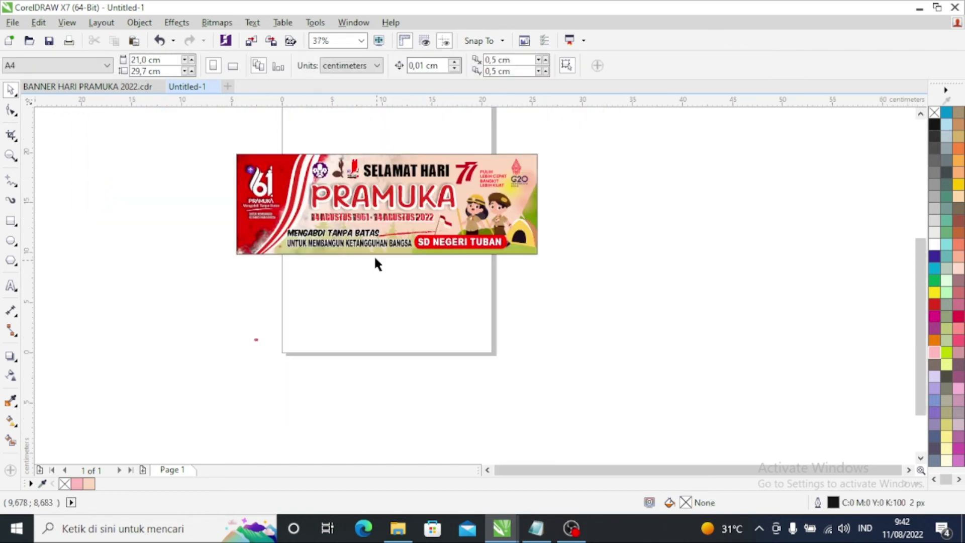
- Raise the red brush stroke slightly so it sits just below the date line, and deselect it
scroll(374, 254, "up", 2)
left_click(502, 278)
key("F10")
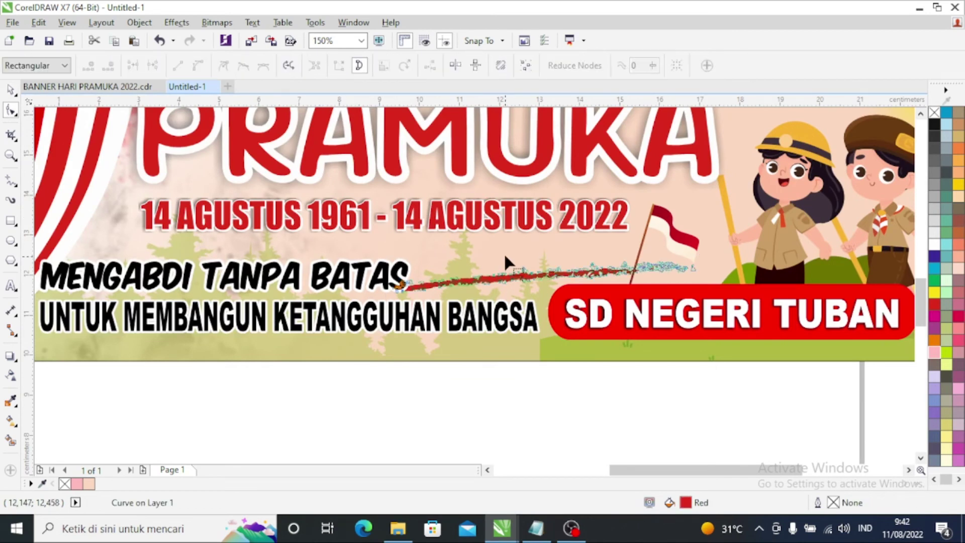
left_click(10, 89)
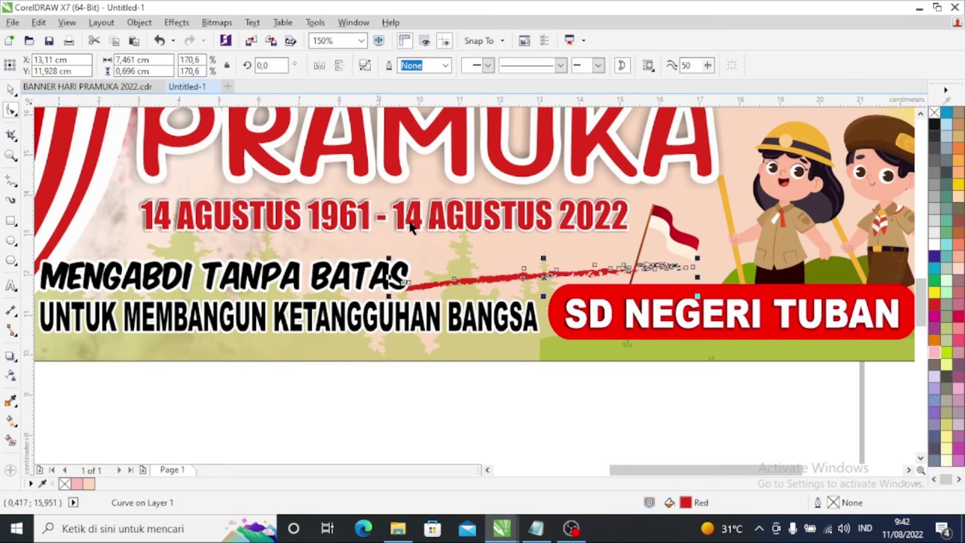
left_click_drag(560, 275, 560, 251)
key("Escape")
scroll(539, 355, "down", 2)
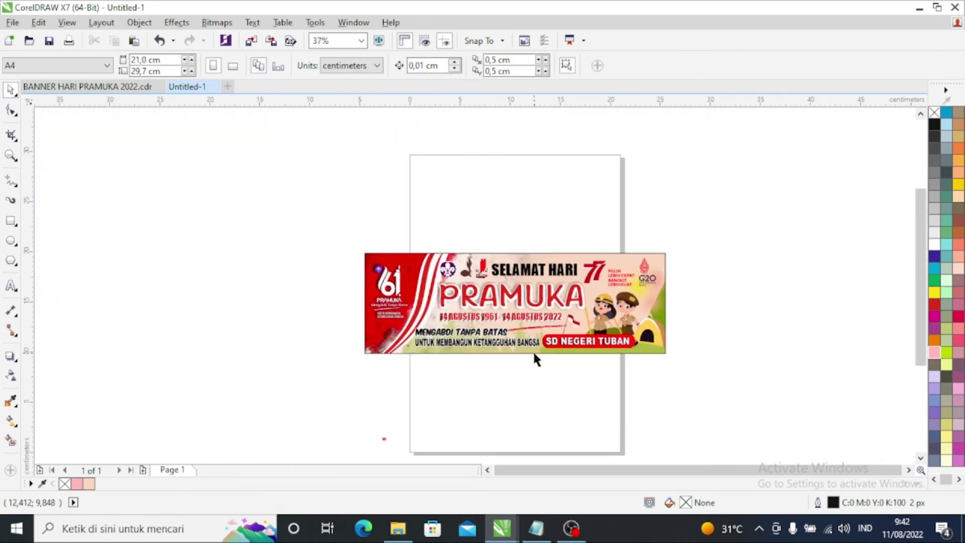
- Move the group of social media icons and account handle from outside the page onto the red area of the banner
scroll(483, 303, "up", 2)
scroll(412, 312, "down", 2)
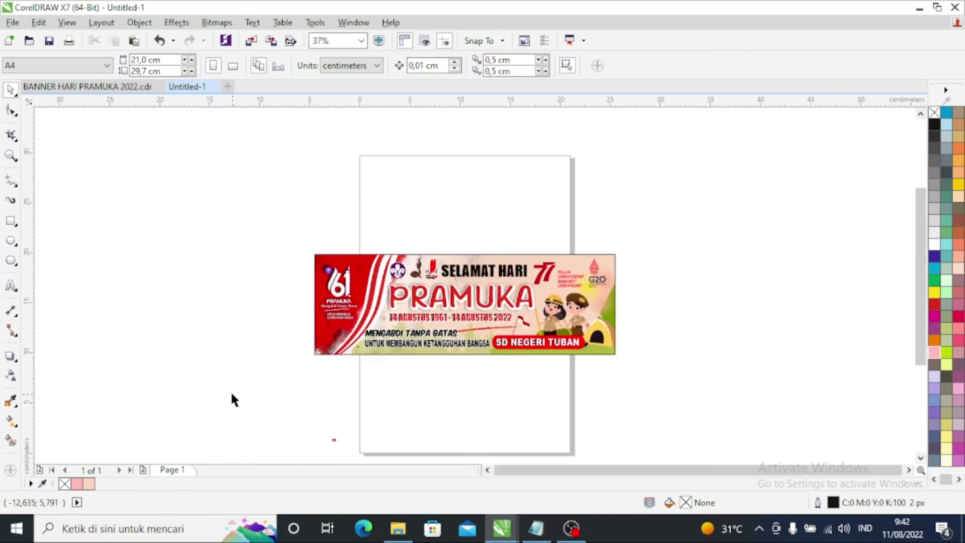
scroll(234, 400, "down", 2)
left_click_drag(146, 385, 345, 382)
scroll(236, 382, "up", 2)
scroll(302, 412, "down", 1)
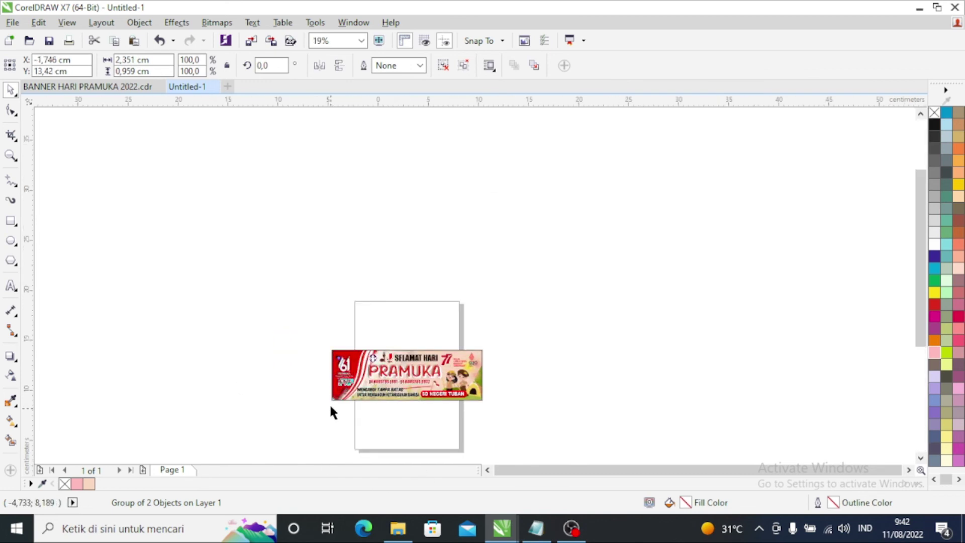
- Place the social media group below the 61 Pramuka logo, near the banner's lower-left corner, and deselect it
scroll(329, 405, "up", 2)
scroll(387, 354, "up", 2)
scroll(370, 233, "down", 1)
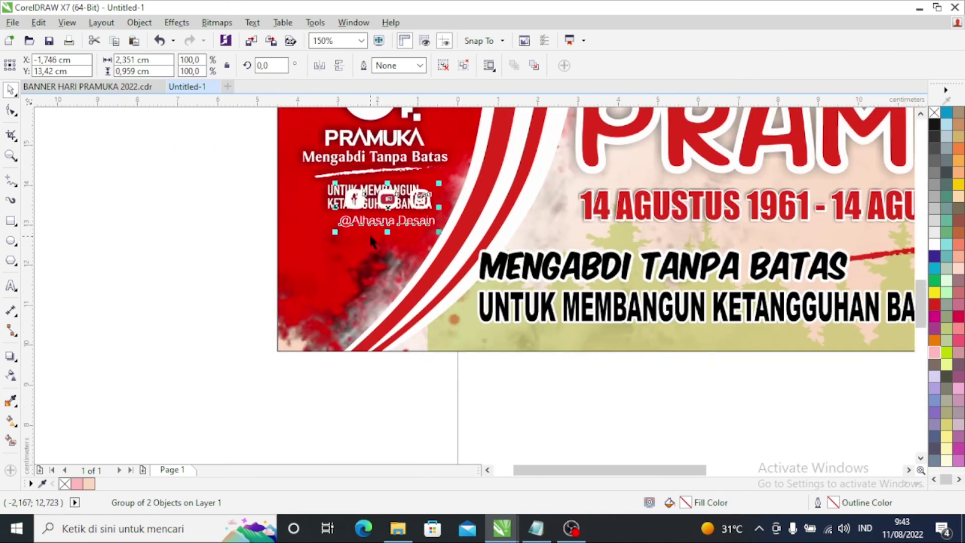
left_click_drag(387, 211, 333, 288)
left_click(300, 400)
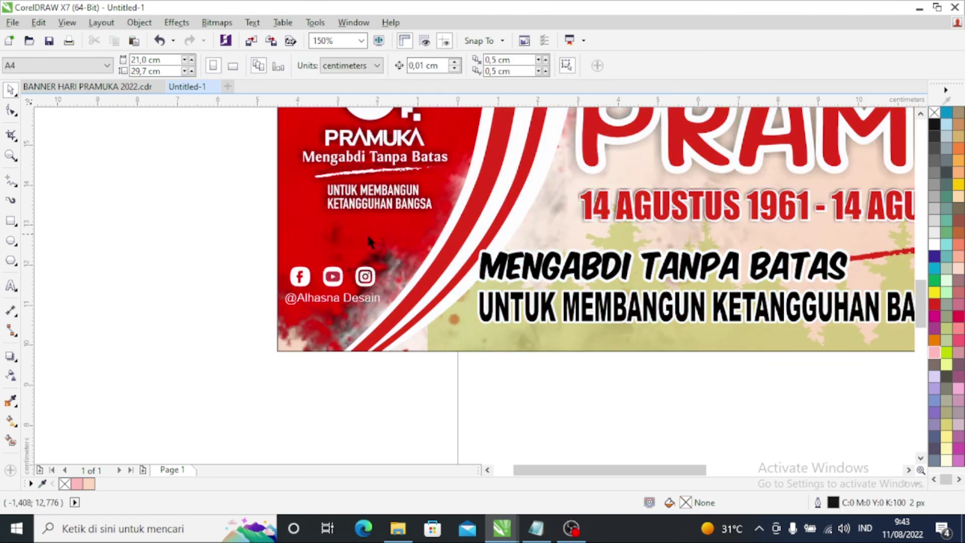
- Raise the 61 Pramuka logo group in small increments to about Y 16.54 cm, then deselect it
scroll(181, 368, "down", 1)
scroll(301, 306, "down", 1)
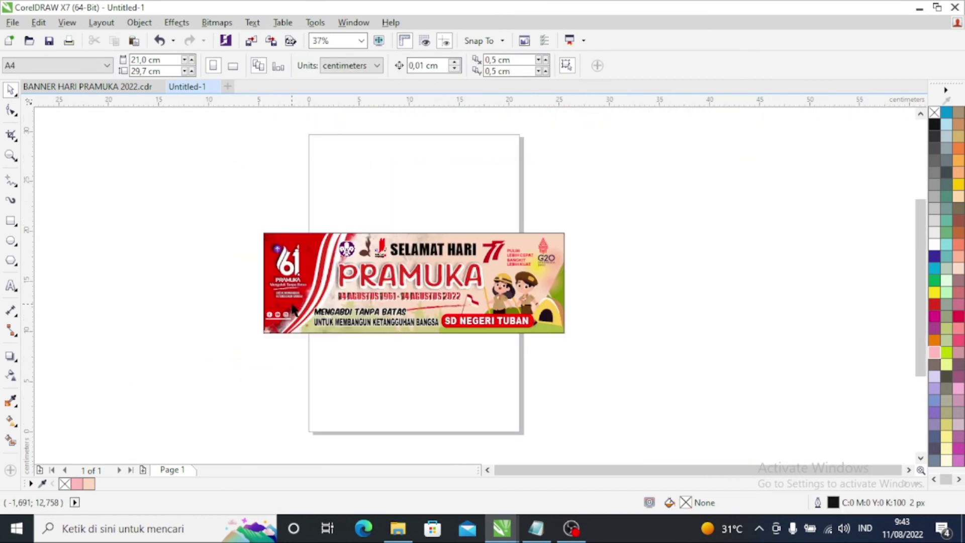
scroll(326, 230, "up", 1)
left_click(249, 325)
key("Up")
key("Up")
key("Up")
key("Up")
key("Up")
key("Up")
key("Up")
key("Up")
key("Up")
key("Up")
key("Up")
key("Up")
key("Up")
key("Up")
key("Up")
key("Up")
key("Up")
key("Up")
key("Up")
key("Up")
key("Up")
key("Up")
key("Up")
key("Up")
key("Up")
key("Up")
key("Up")
key("Up")
key("Up")
key("Up")
key("Up")
key("Up")
key("Up")
key("Up")
key("Up")
key("Up")
key("Up")
key("Up")
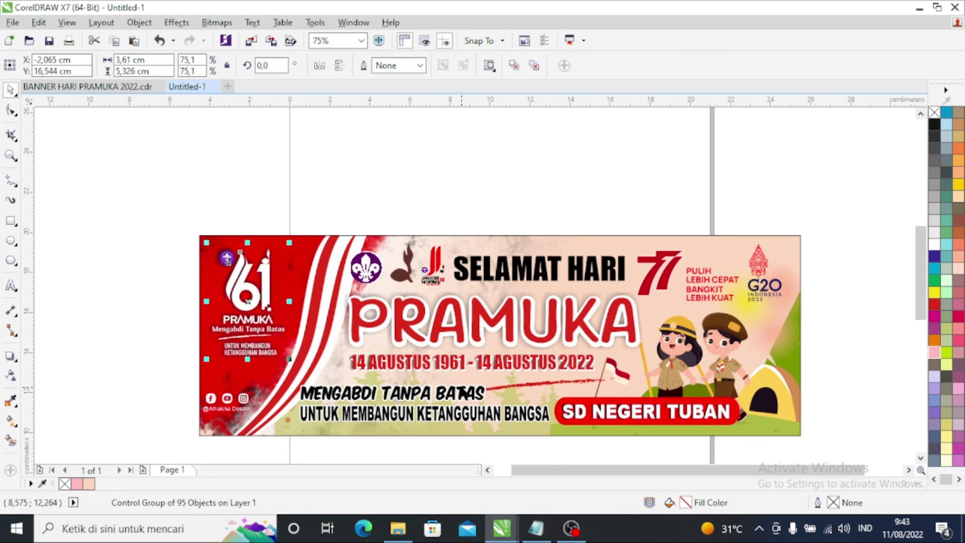
left_click(838, 318)
- Reopen the banner's PowerClip and shift the light green tree silhouette left to about X 6.38 cm
scroll(537, 415, "down", 1)
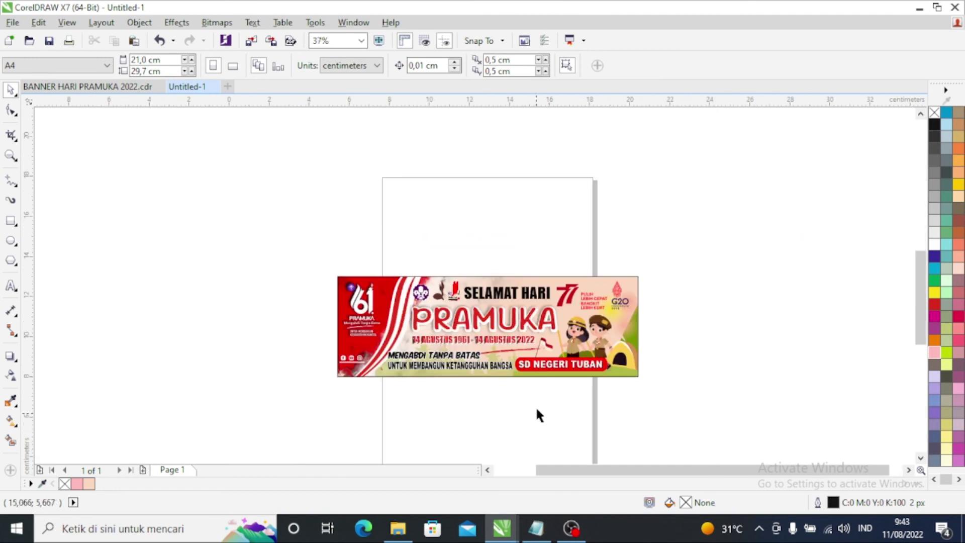
scroll(537, 410, "up", 1)
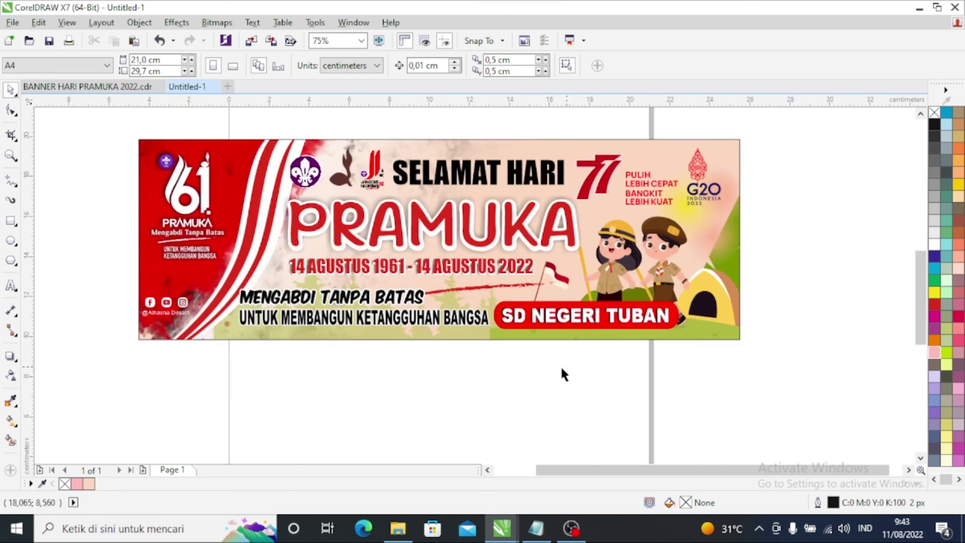
left_click(326, 331)
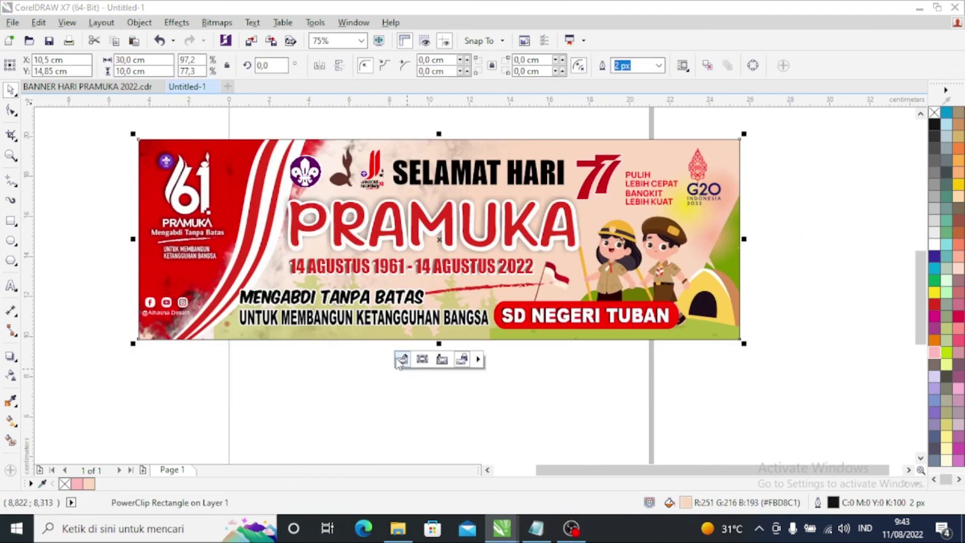
left_click(442, 358)
scroll(200, 359, "up", 1)
left_click(263, 331)
left_click(263, 333)
left_click_drag(244, 334, 205, 335)
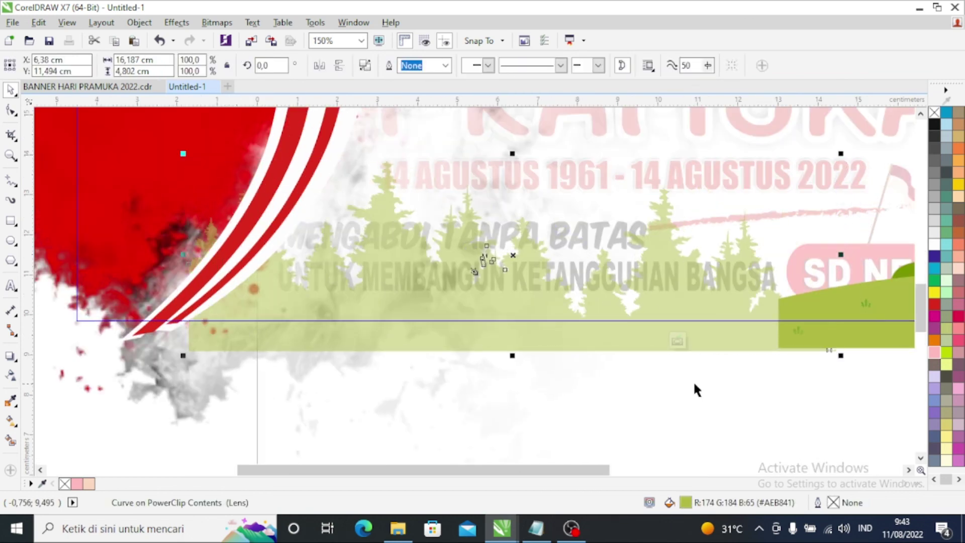
- Nudge the tree silhouette to about X 6.52 cm, lower it slightly, finish editing the PowerClip and deselect the banner
scroll(262, 386, "down", 3)
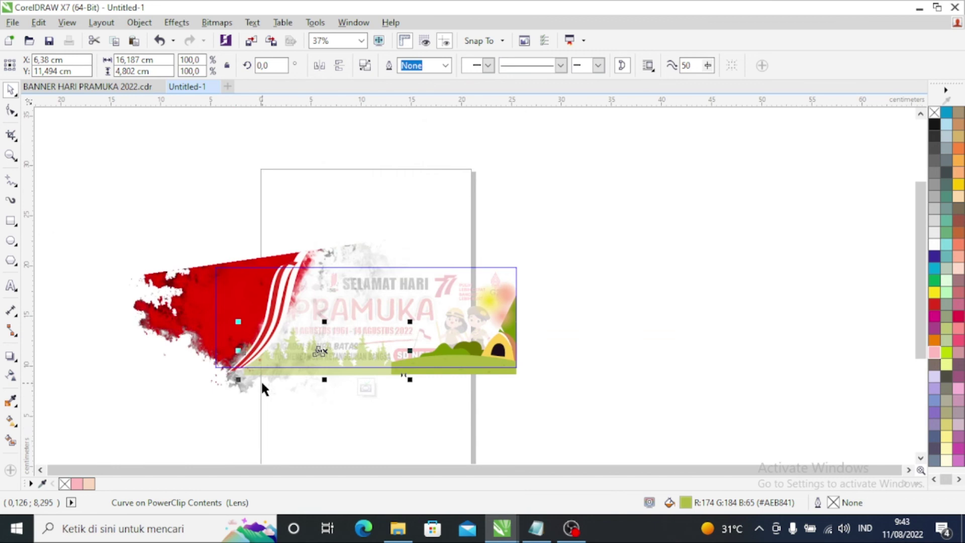
scroll(256, 377, "up", 5)
key("Left")
key("Right")
key("Right")
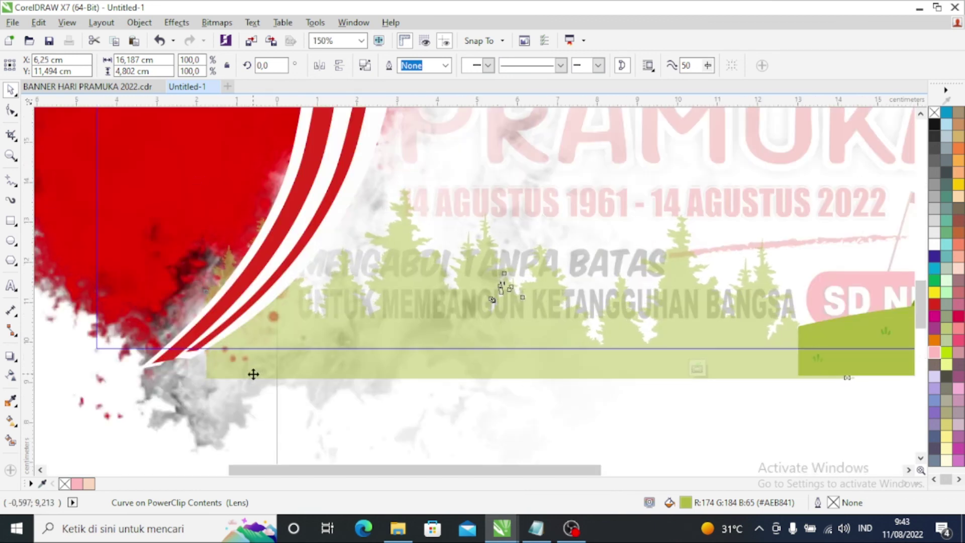
key("Down")
key("Down")
key("Down")
key("Down")
key("Down")
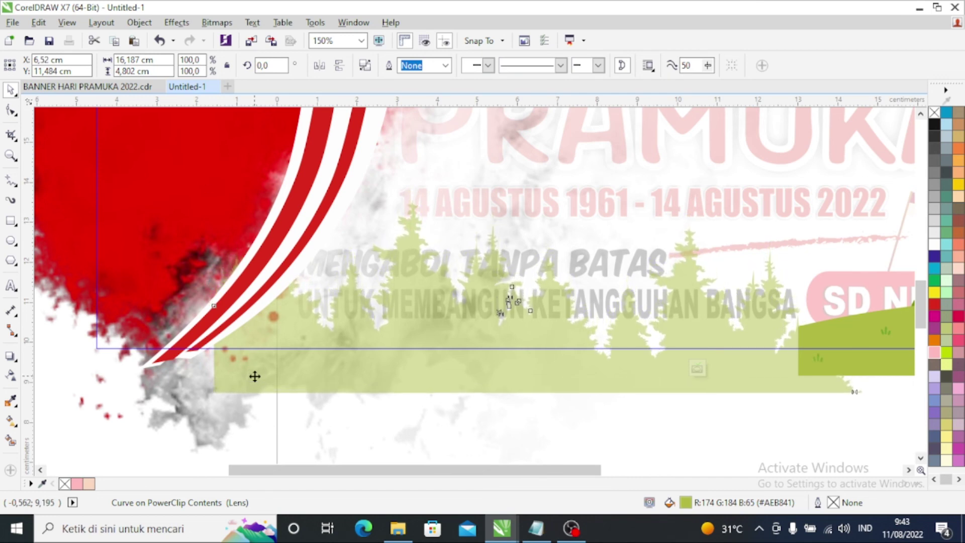
left_click(697, 369)
scroll(424, 345, "down", 3)
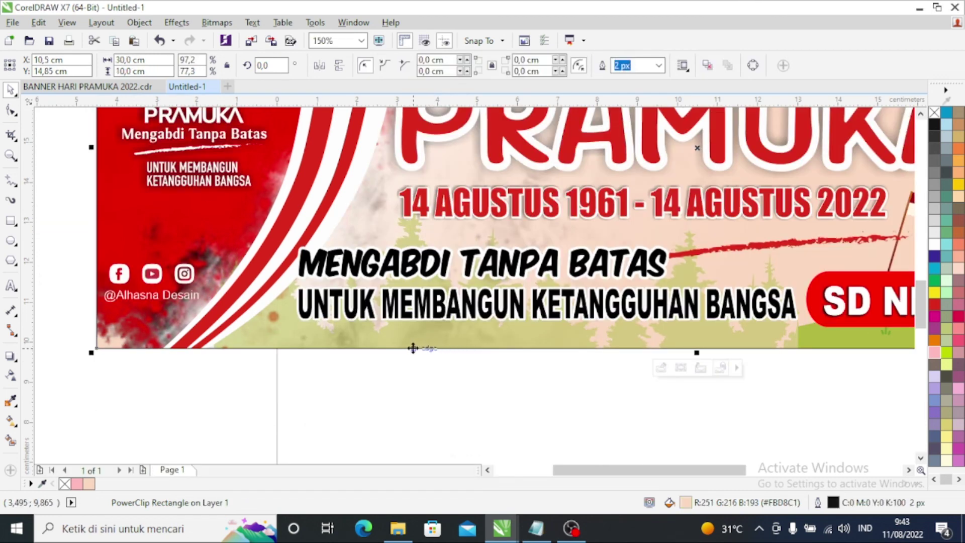
left_click(505, 349)
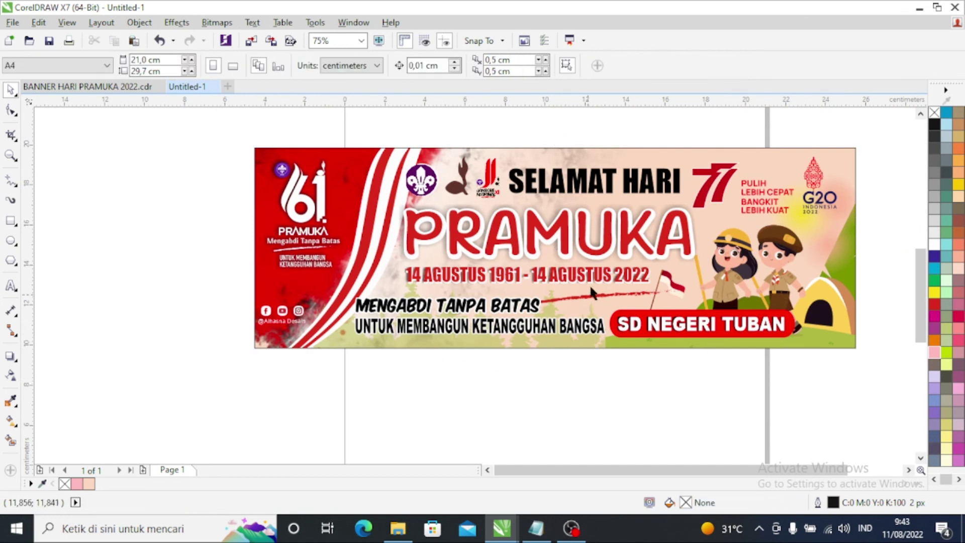
scroll(565, 320, "down", 1)
scroll(620, 313, "up", 1)
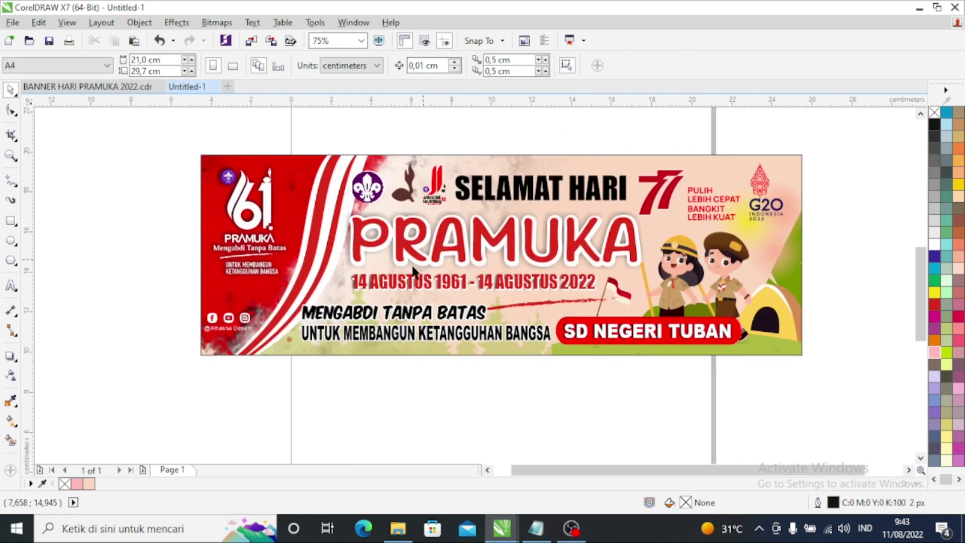